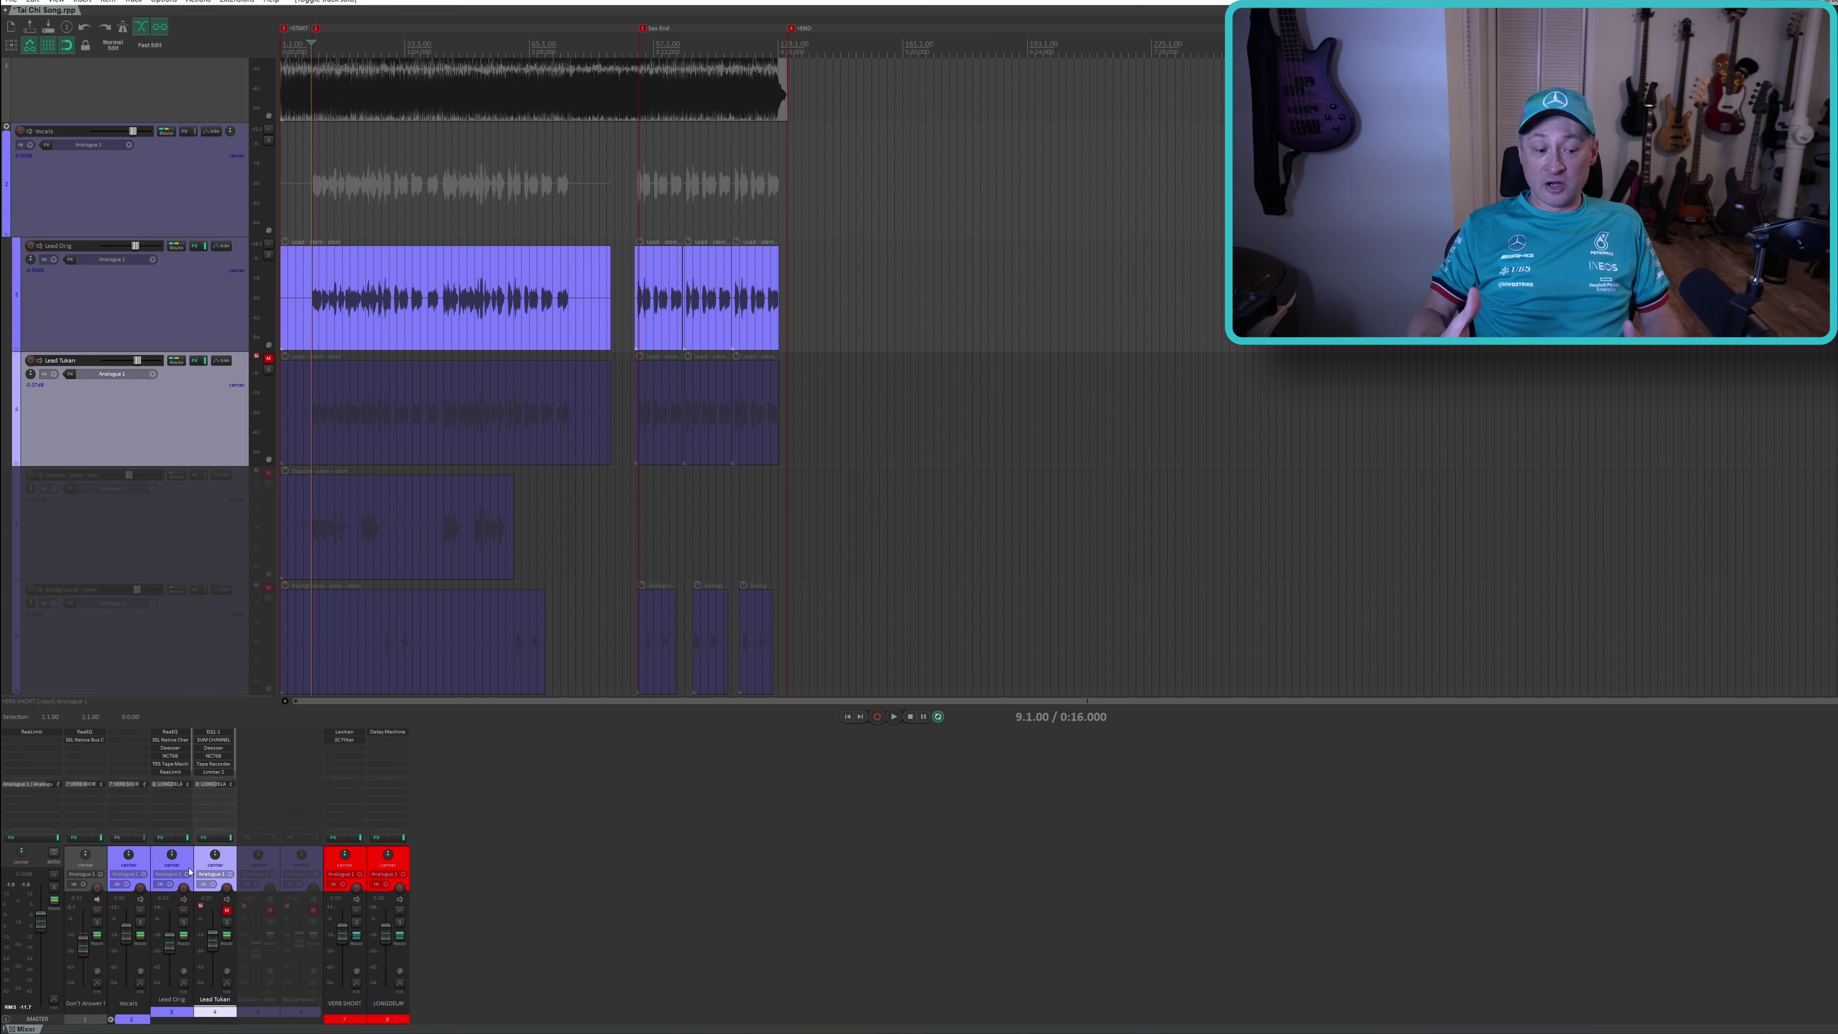
Play the full mix with the Lead Orig vocal, and play it again with only the Lead Tukan vocal unmuted
{"action": "key", "text": "space"}
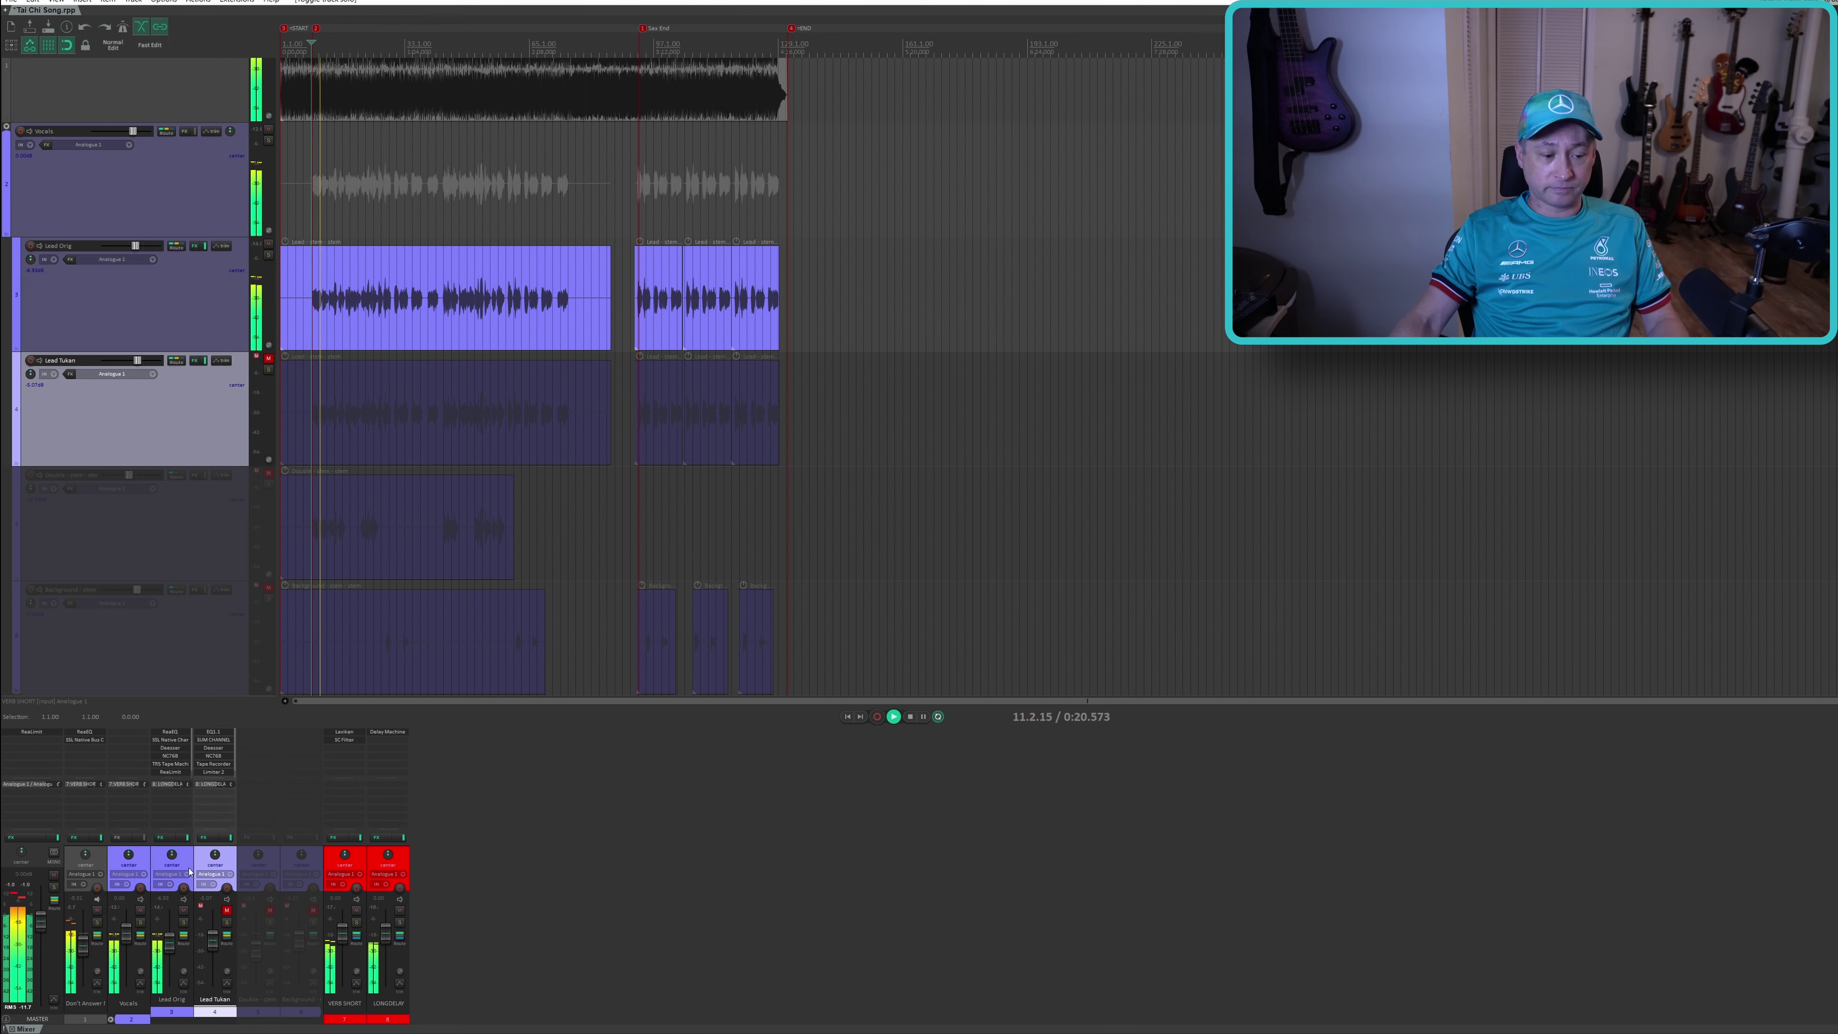
{"action": "key", "text": "space"}
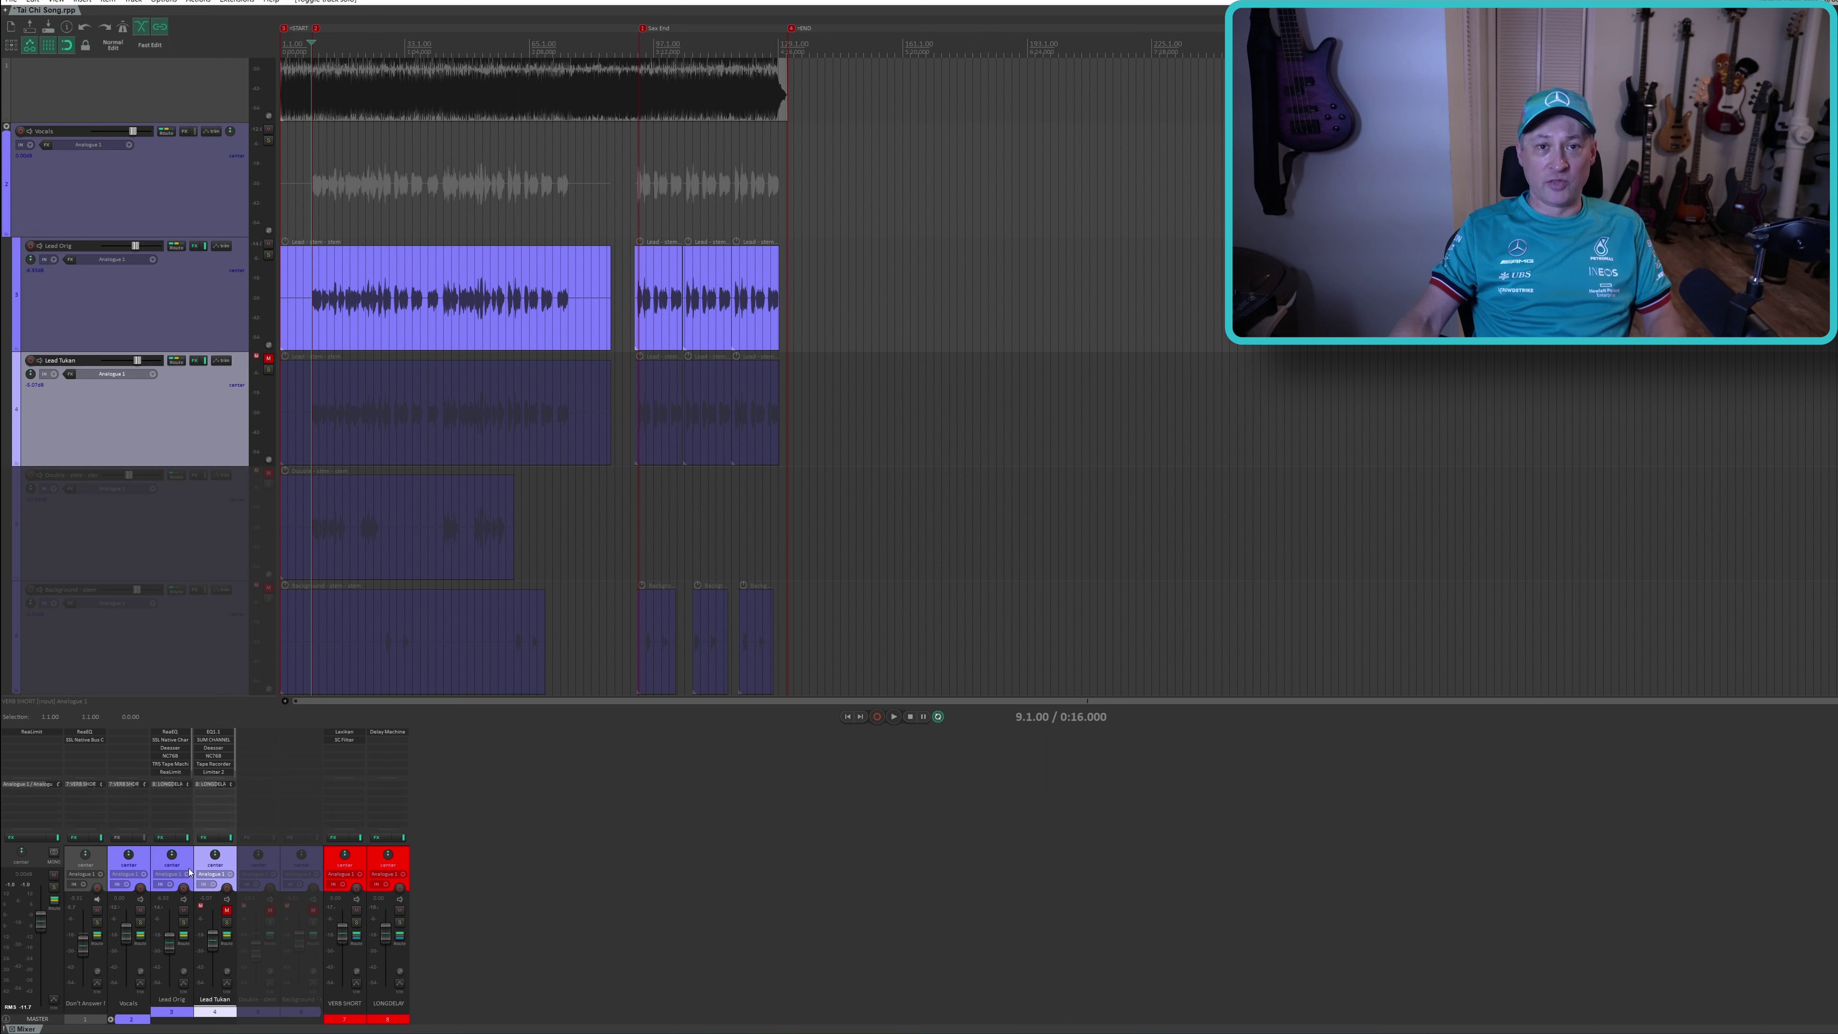
{"action": "left_click", "coordinate": [182, 910], "text": "ctrl+alt"}
{"action": "key", "text": "space"}
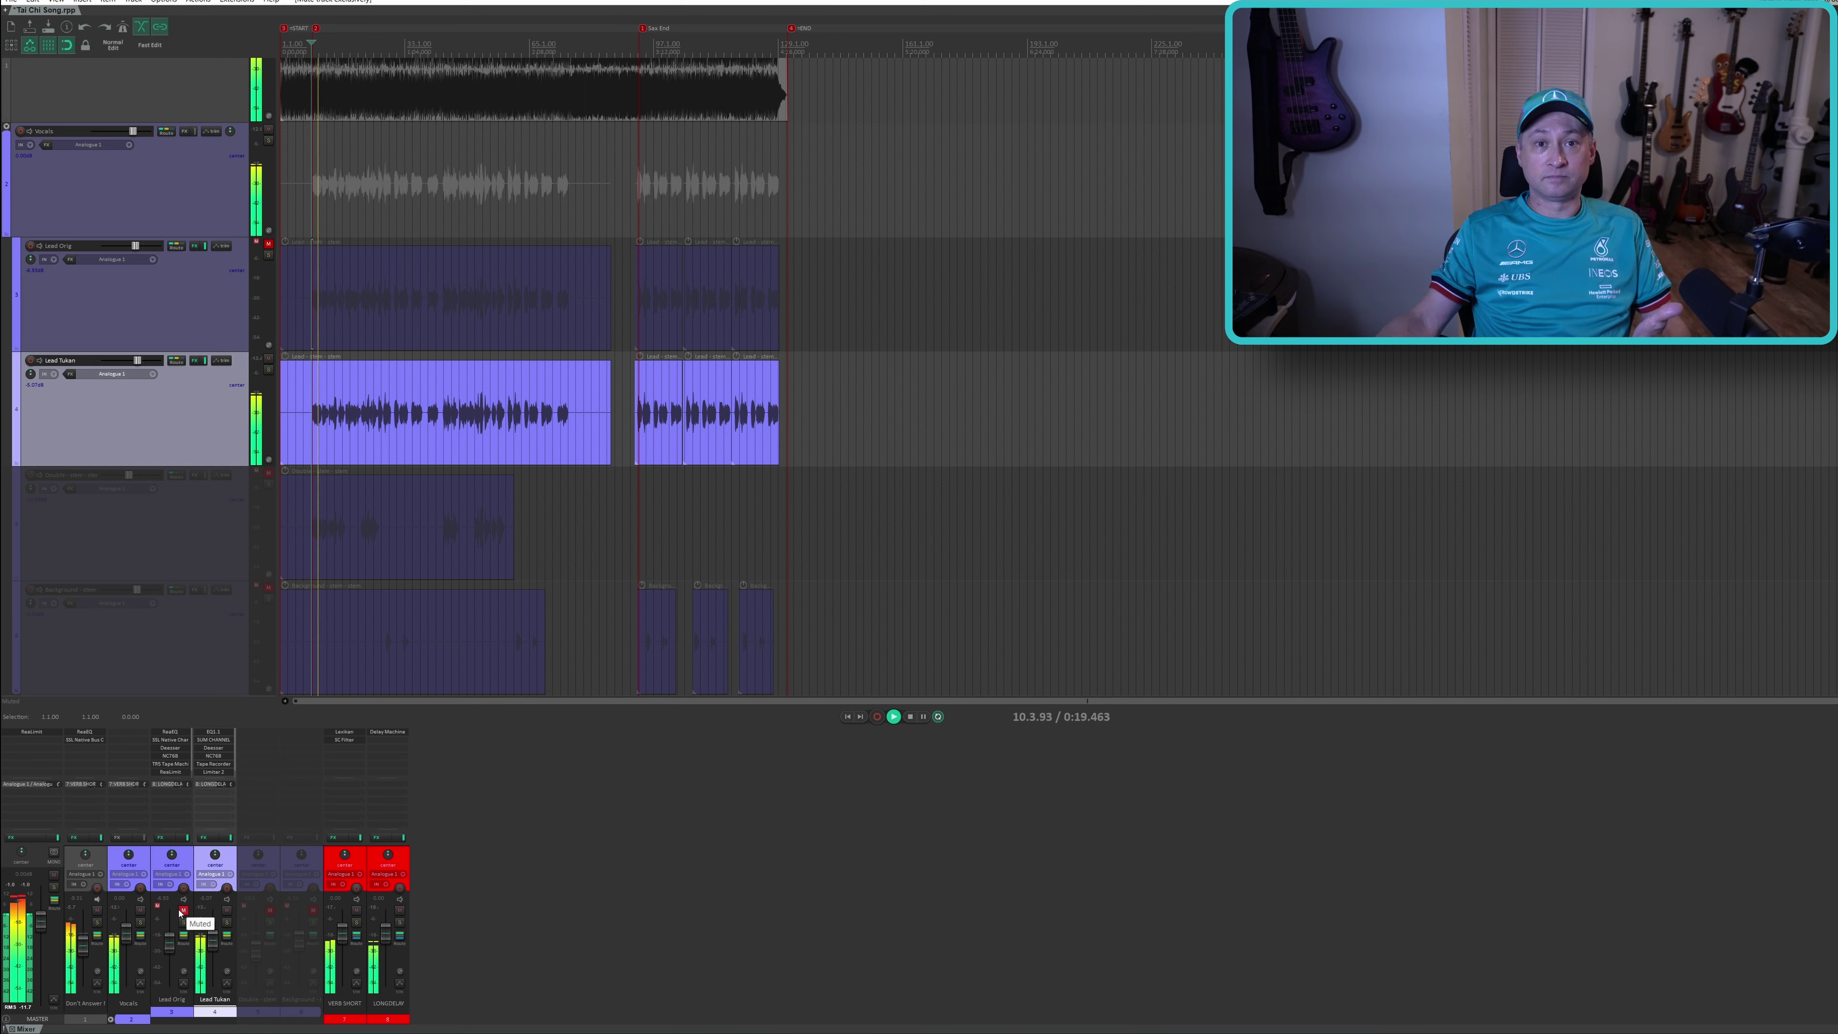
{"action": "key", "text": "space"}
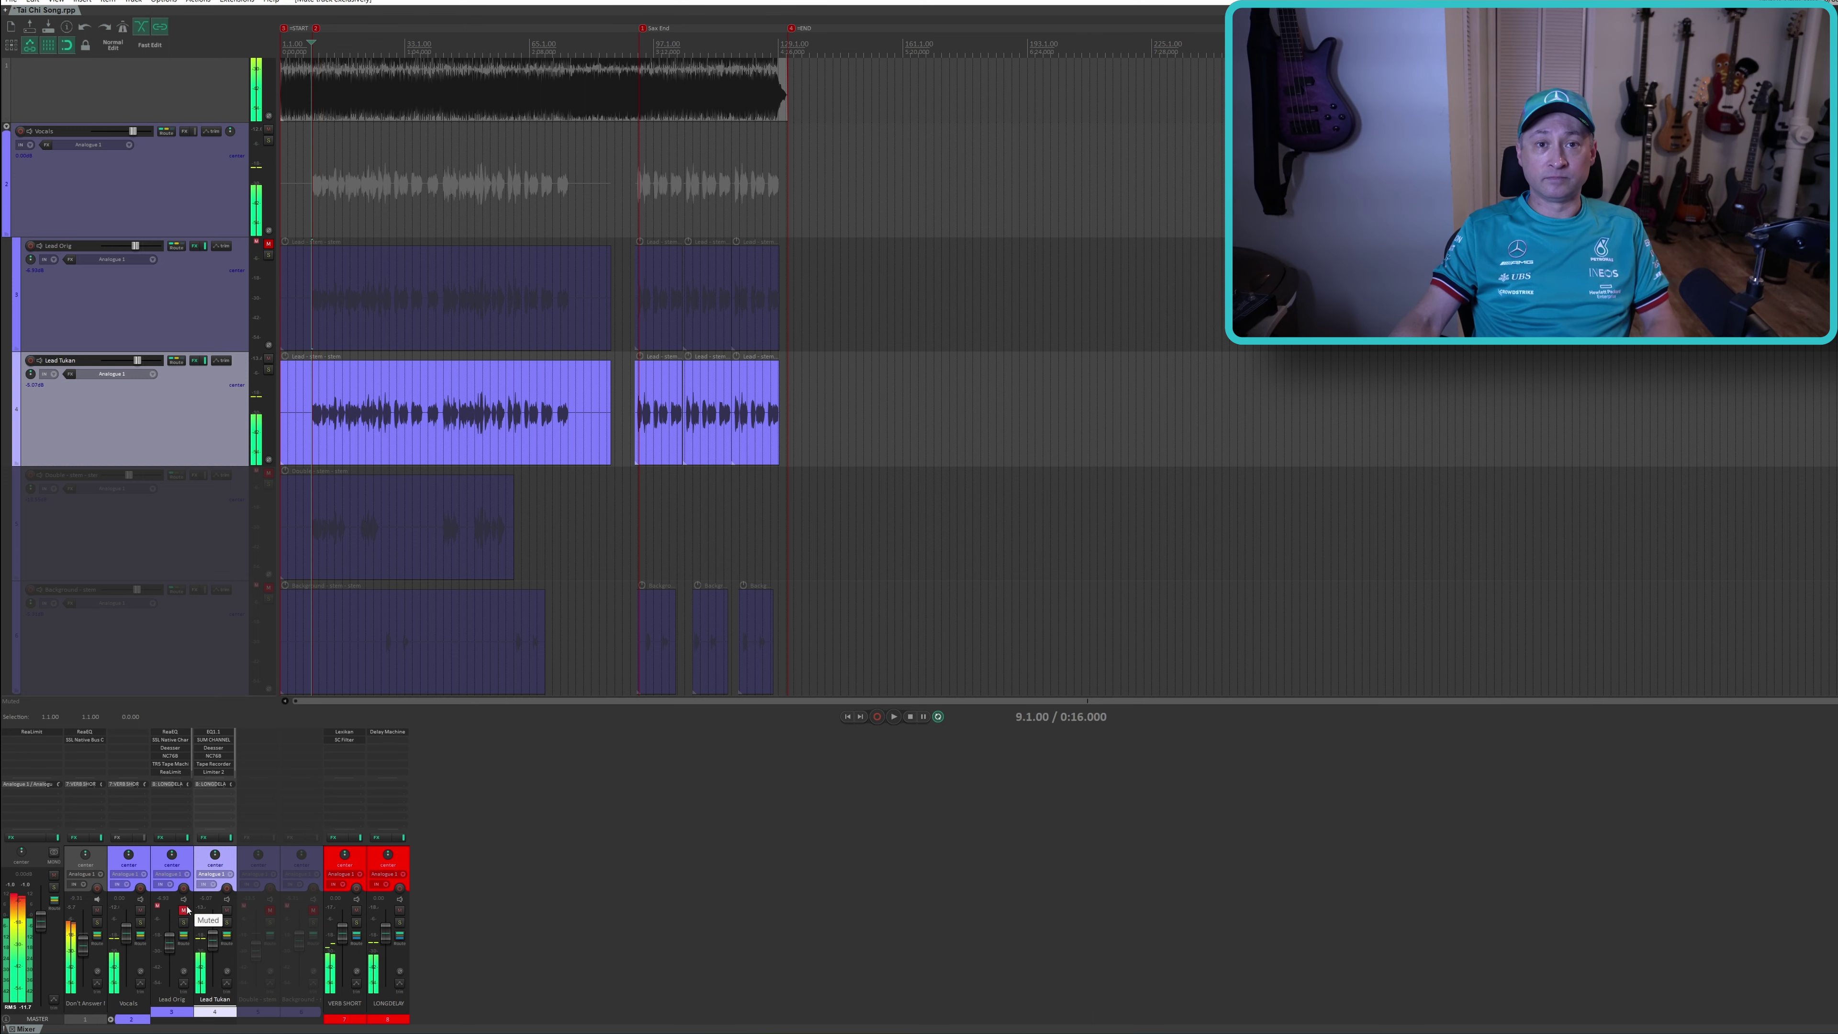
Unmute both lead vocal tracks and solo the Lead Orig track
{"action": "left_click", "coordinate": [183, 910]}
{"action": "left_click", "coordinate": [140, 922]}
{"action": "left_click", "coordinate": [184, 922]}
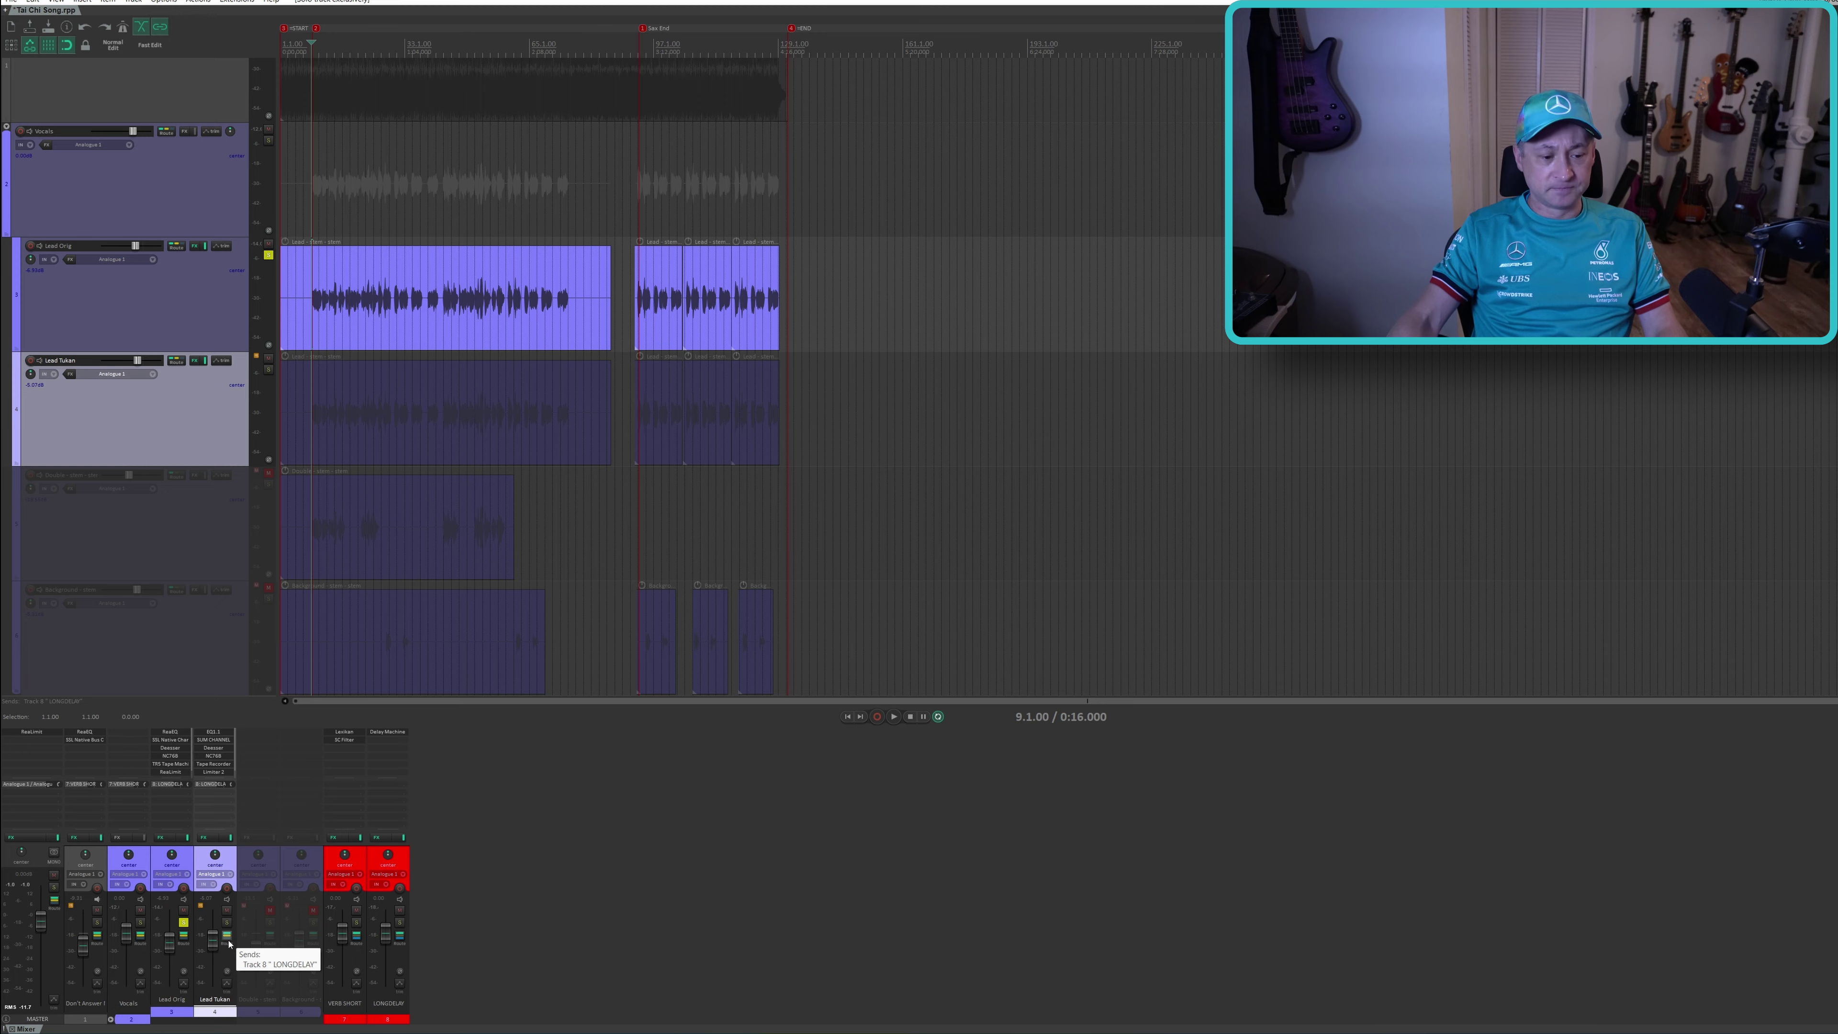
Play the song while alternating the solo between Lead Orig and Lead Tukan, ending on Lead Tukan, to compare their sound
{"action": "key", "text": "space"}
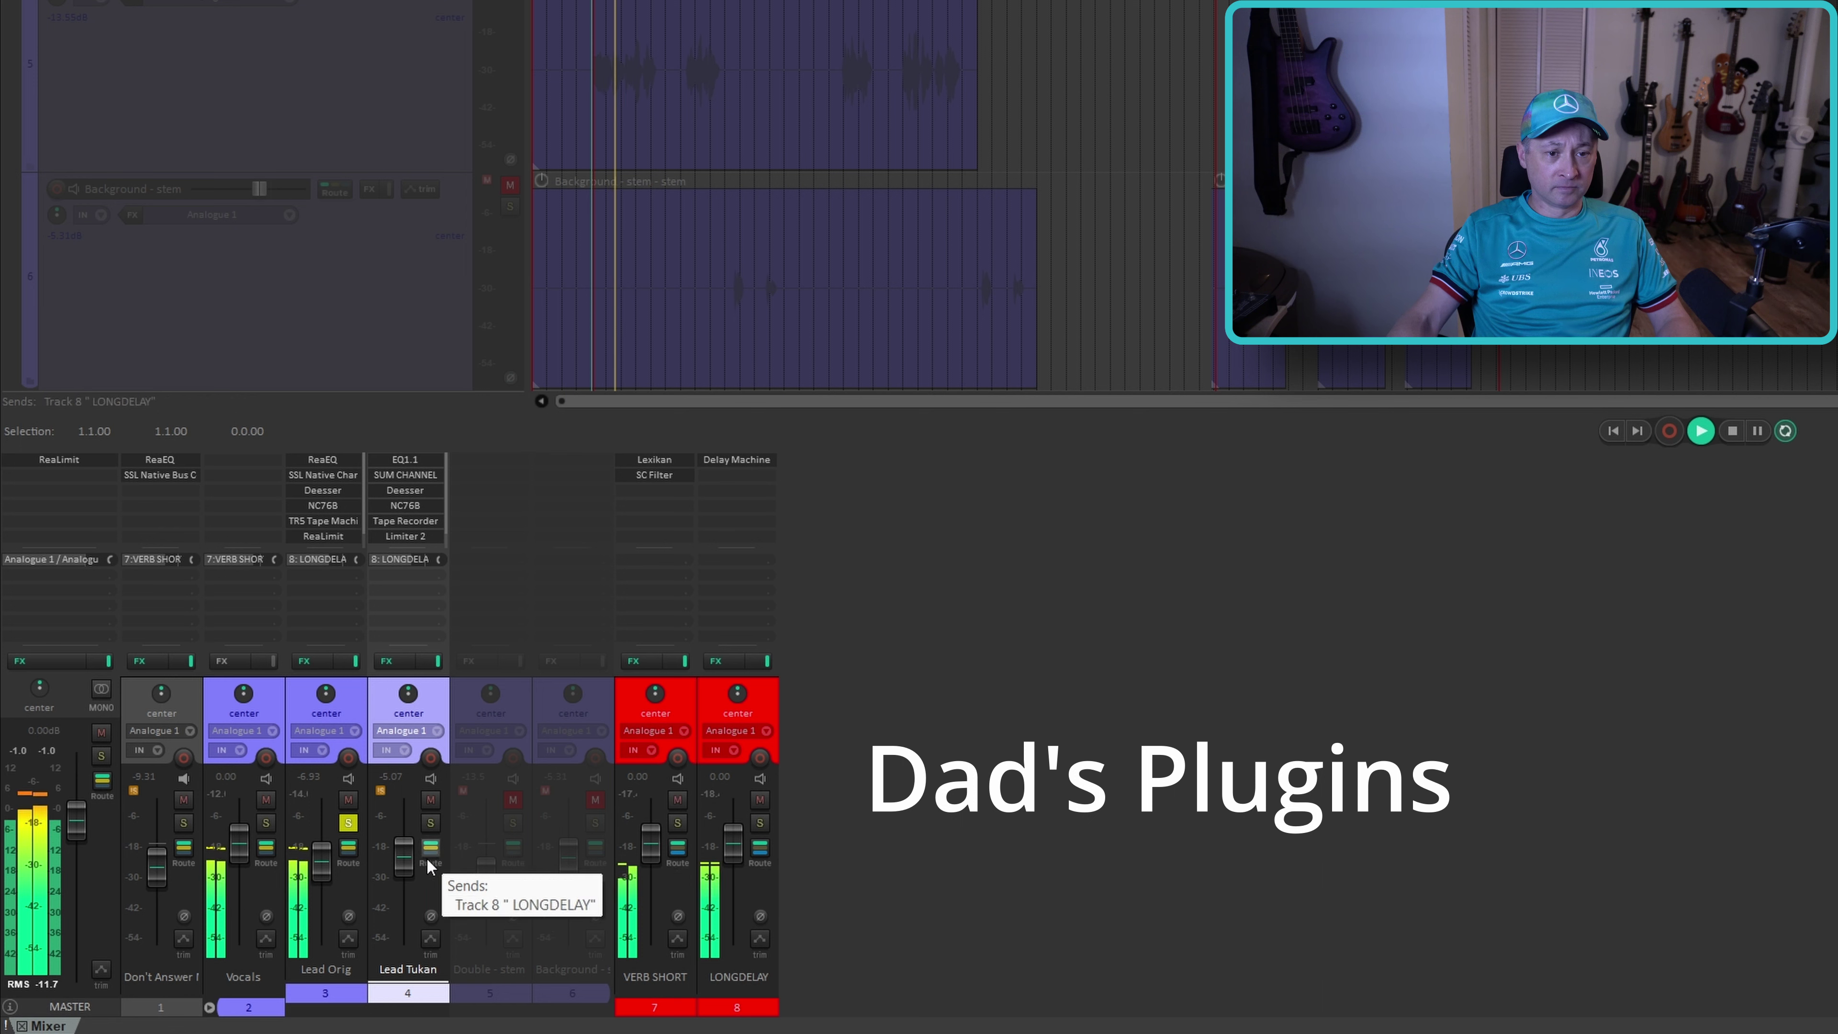
{"action": "left_click", "coordinate": [349, 822]}
{"action": "left_click", "coordinate": [431, 822]}
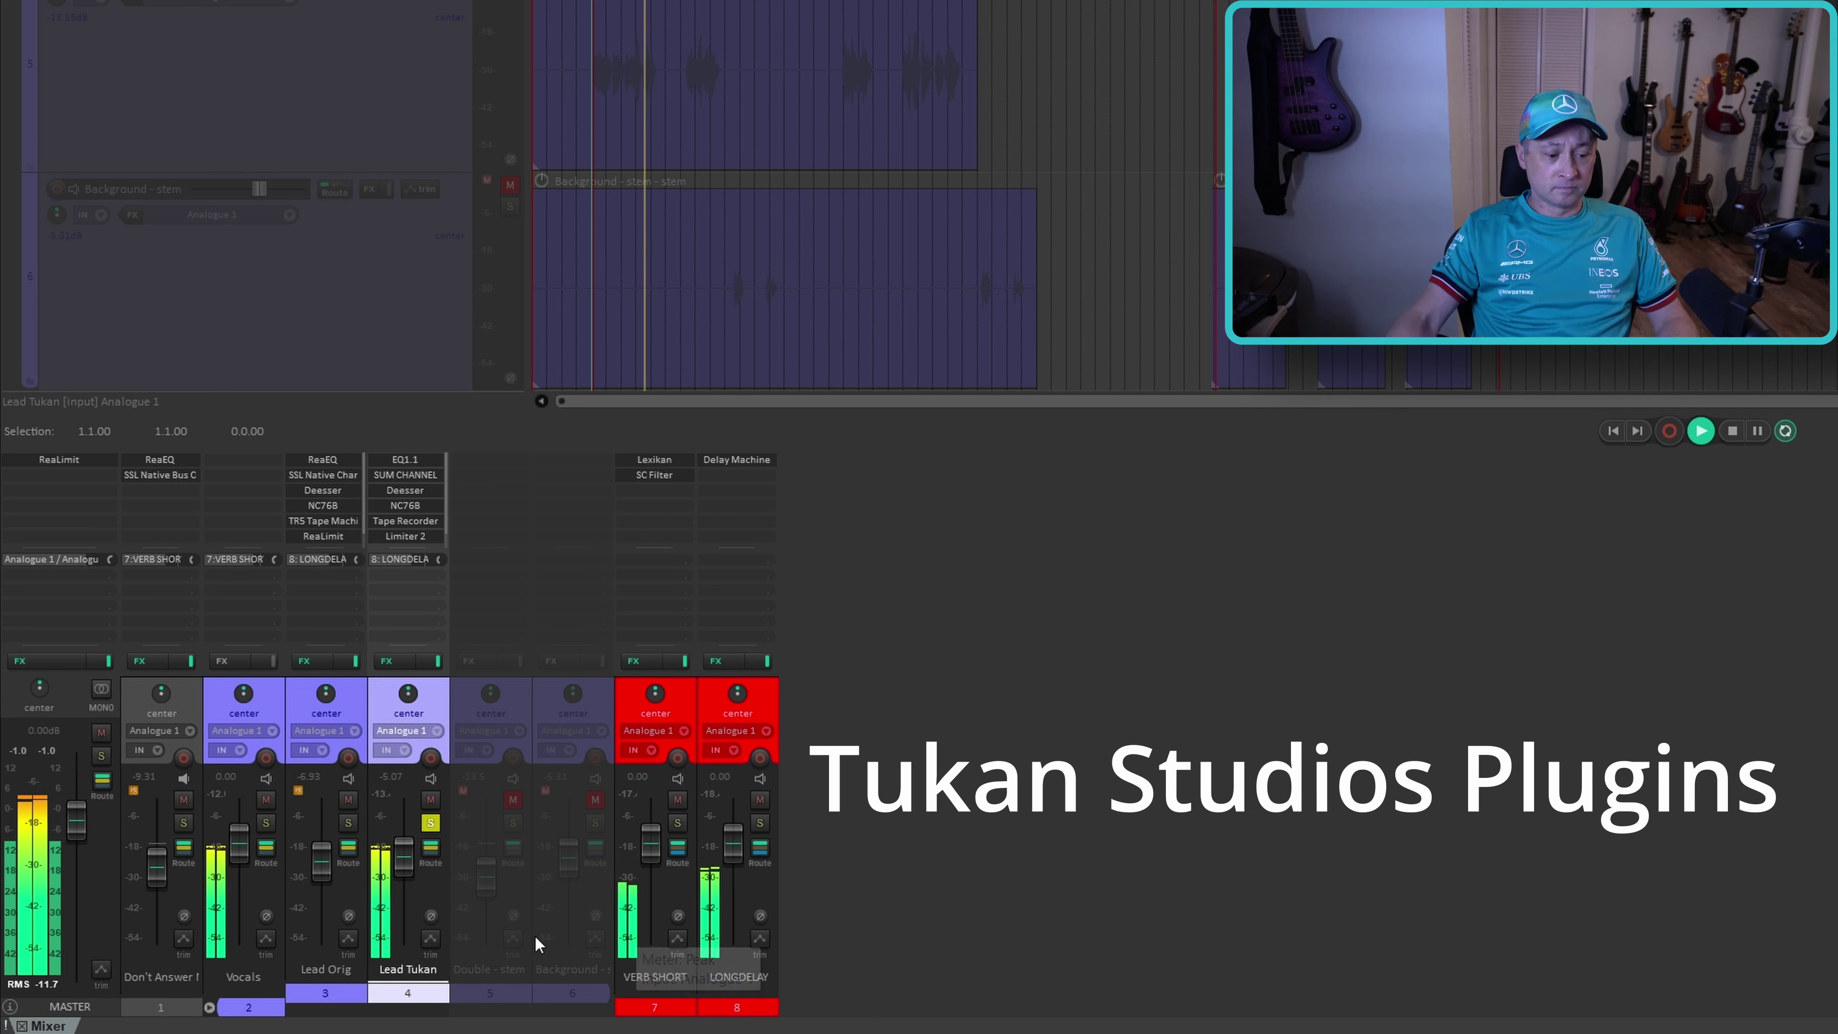
{"action": "left_click", "coordinate": [348, 821]}
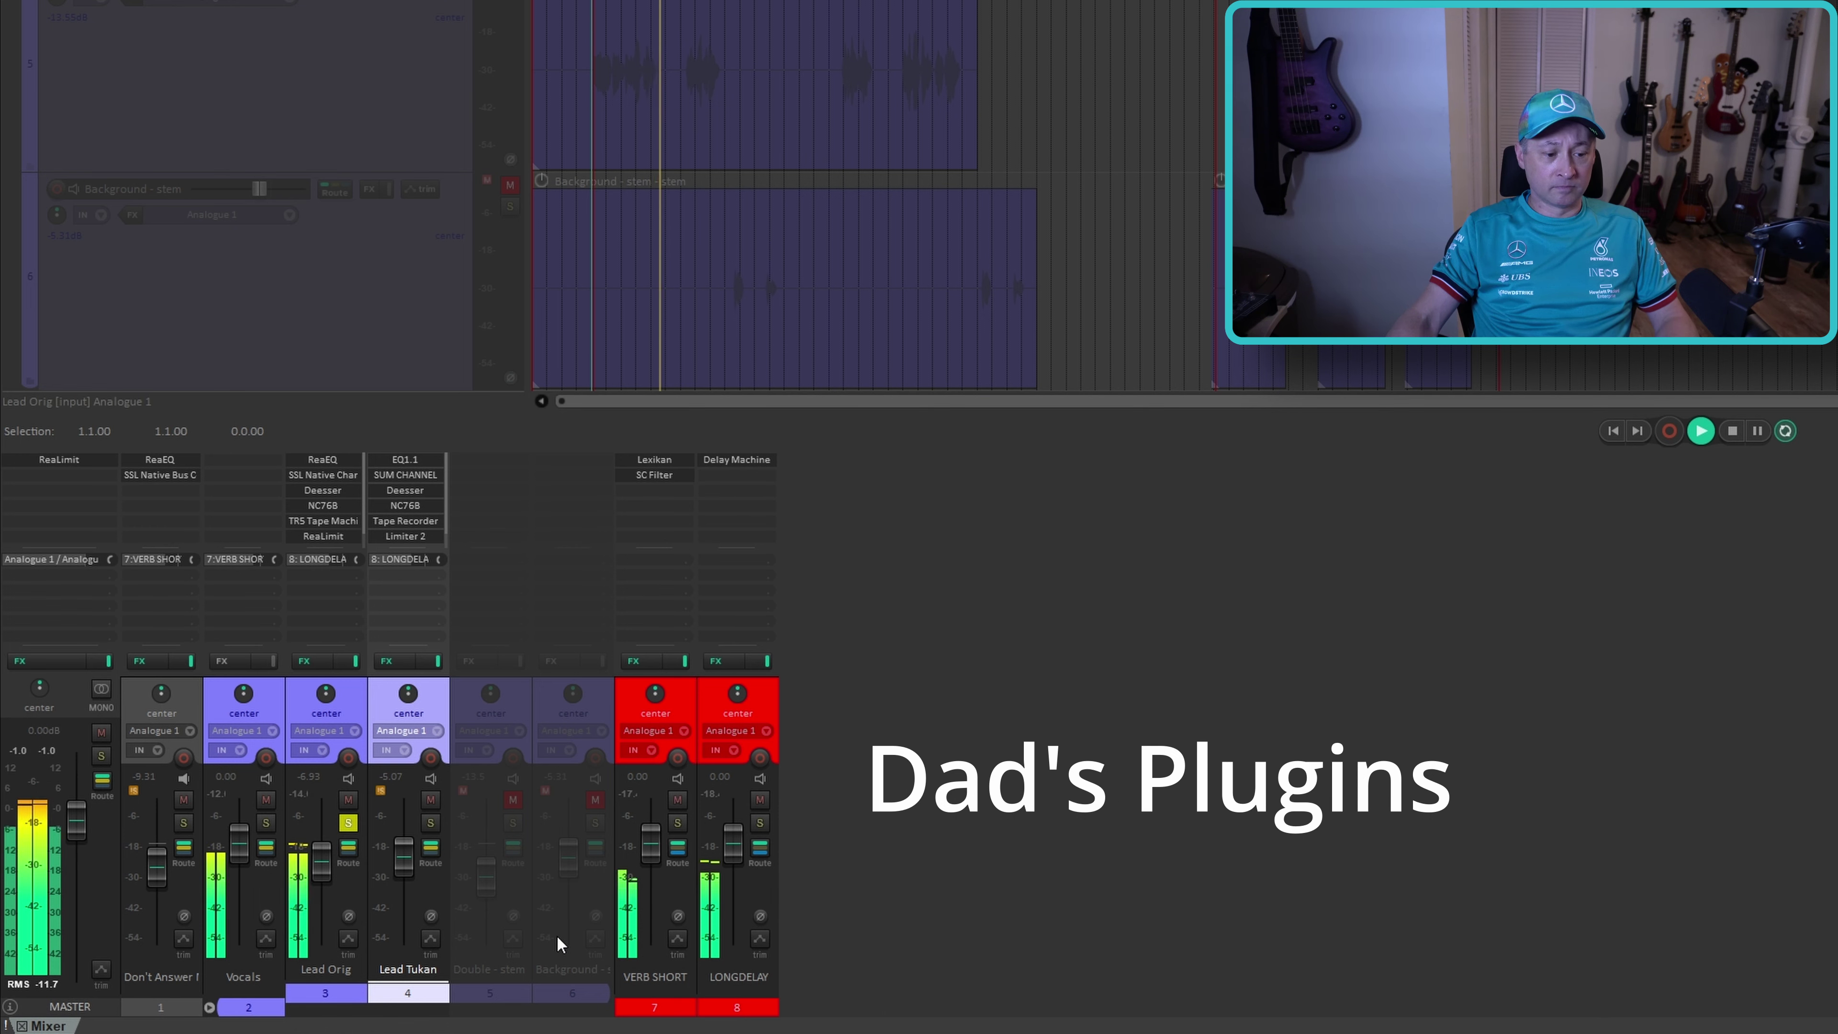
{"action": "left_click", "coordinate": [431, 822]}
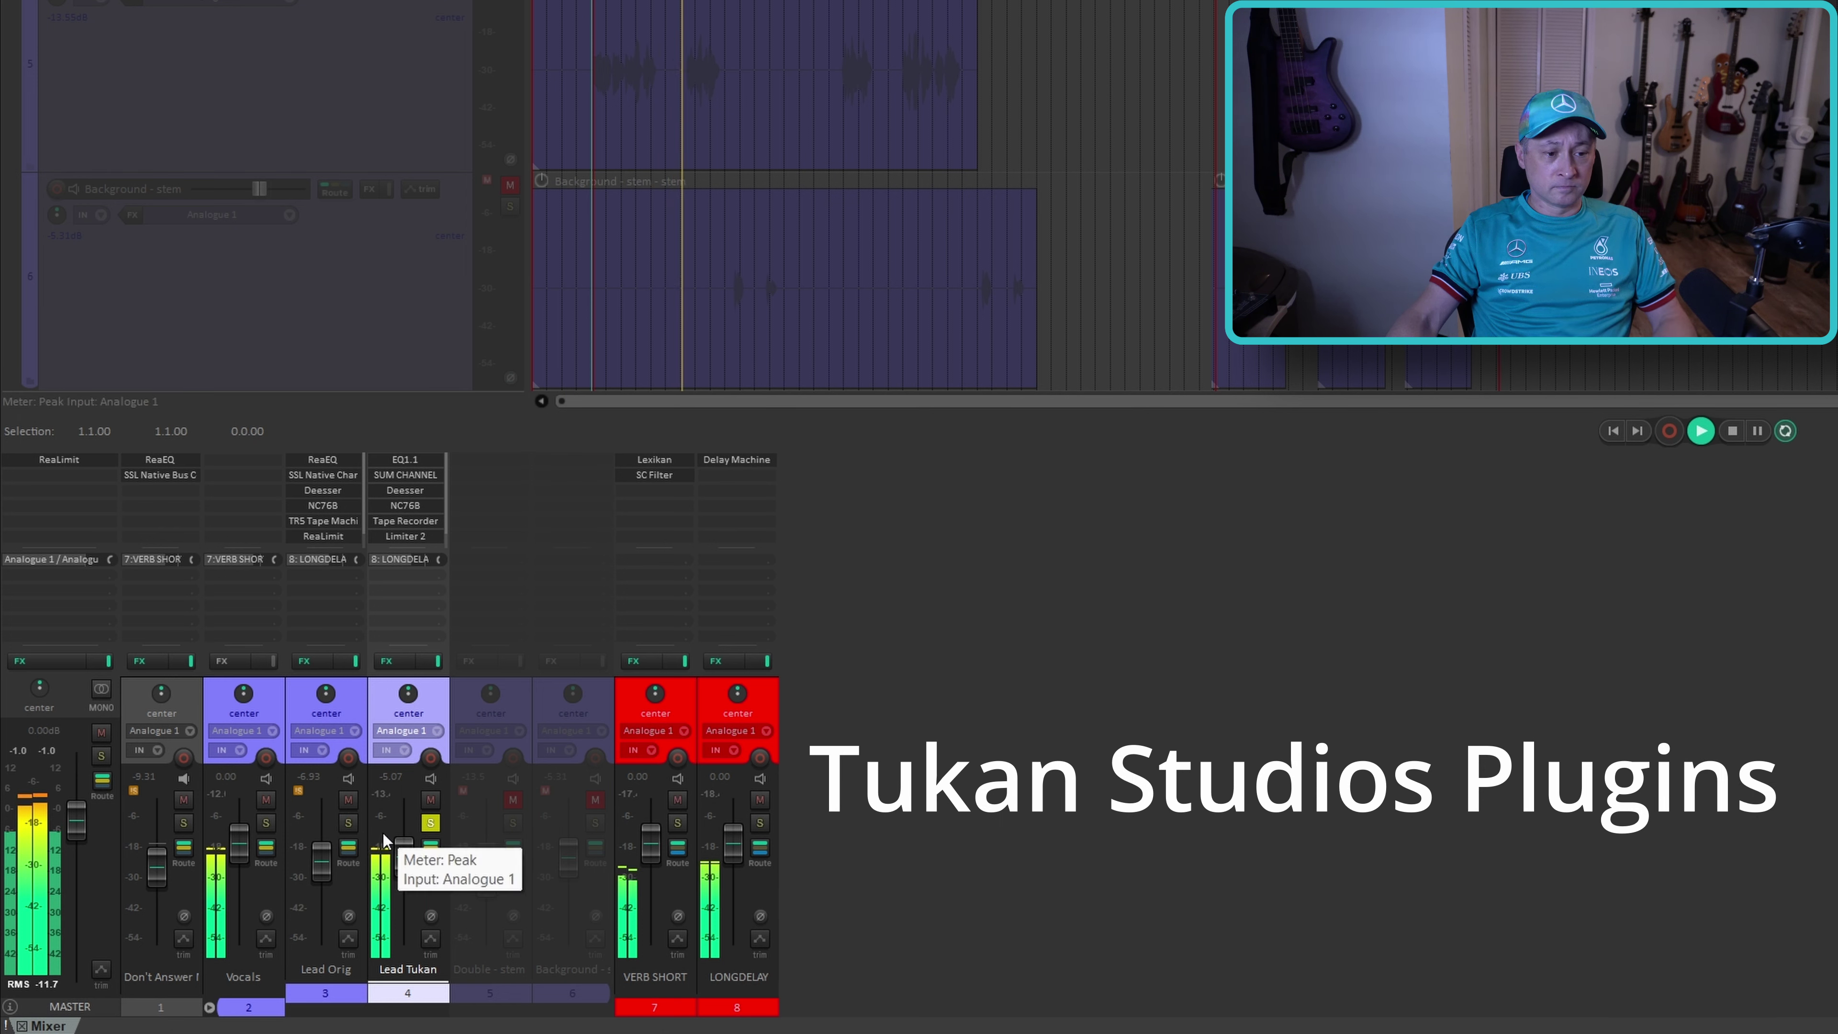
{"action": "key", "text": "space"}
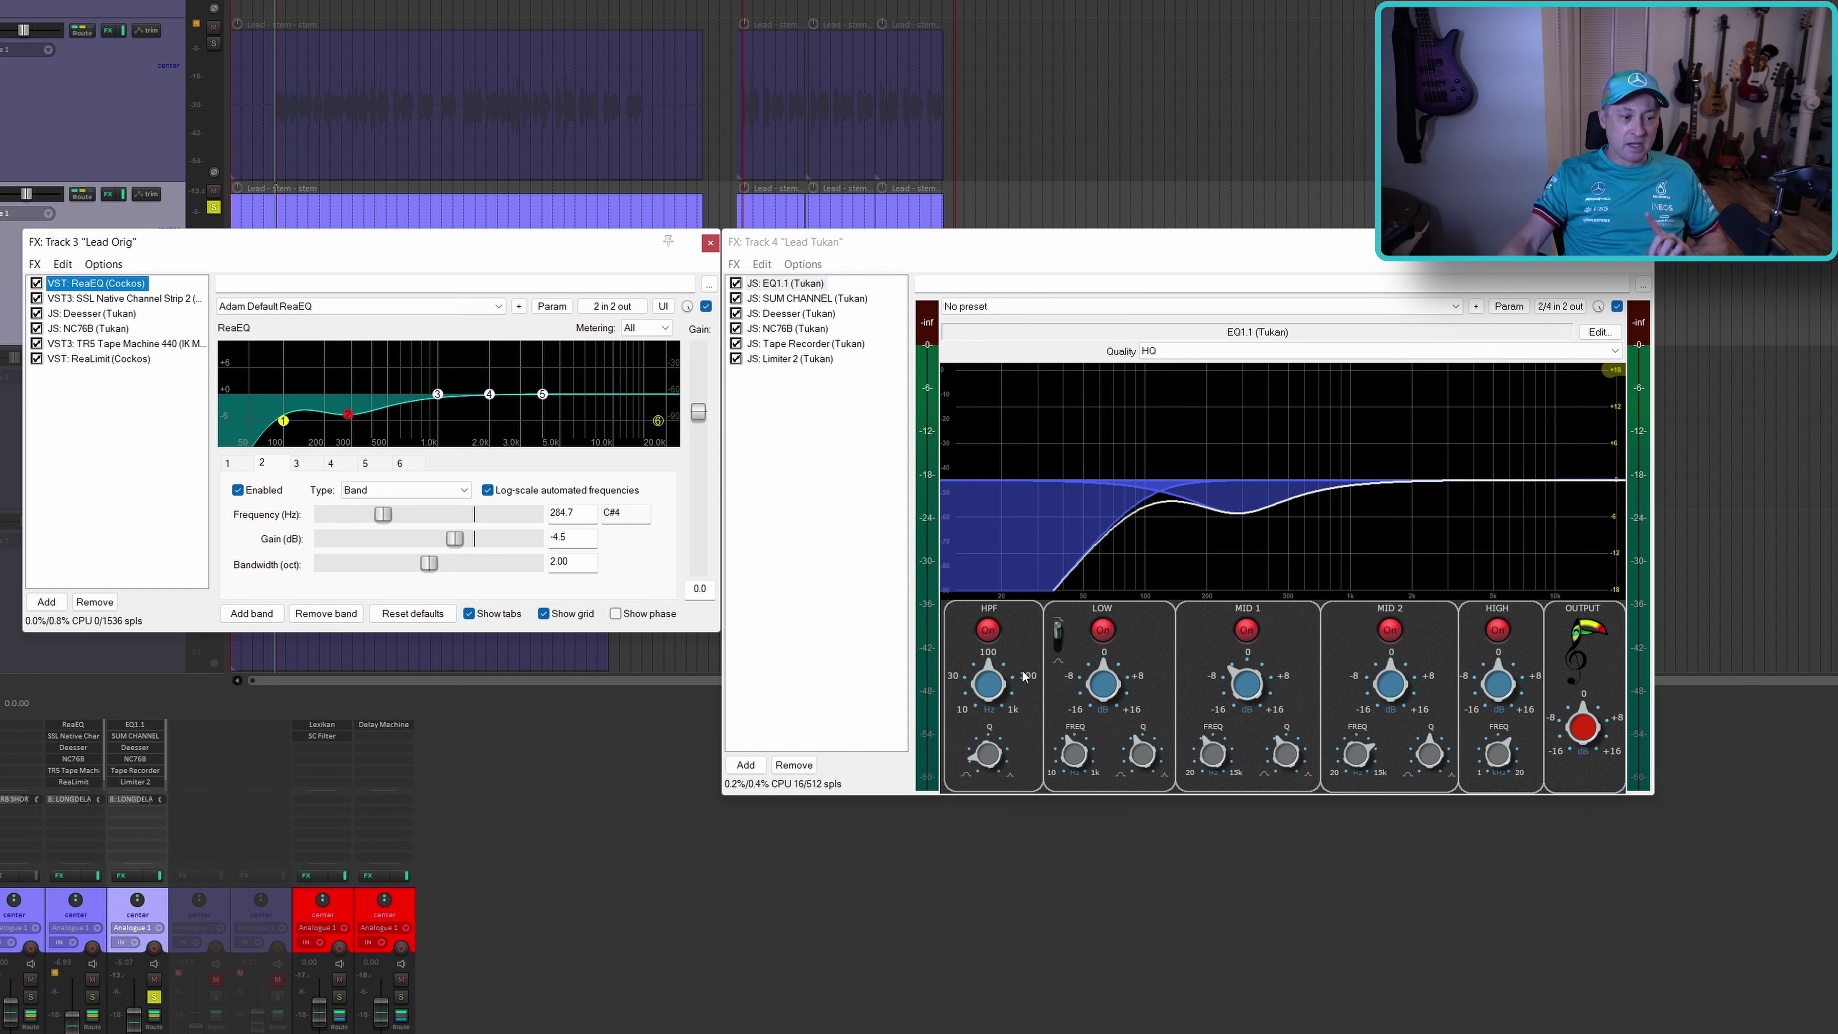
Compare the filter, EQ and input settings of SSL Native Channel Strip 2 on Lead Orig with SUM CHANNEL on Lead Tukan
{"action": "left_click", "coordinate": [141, 299]}
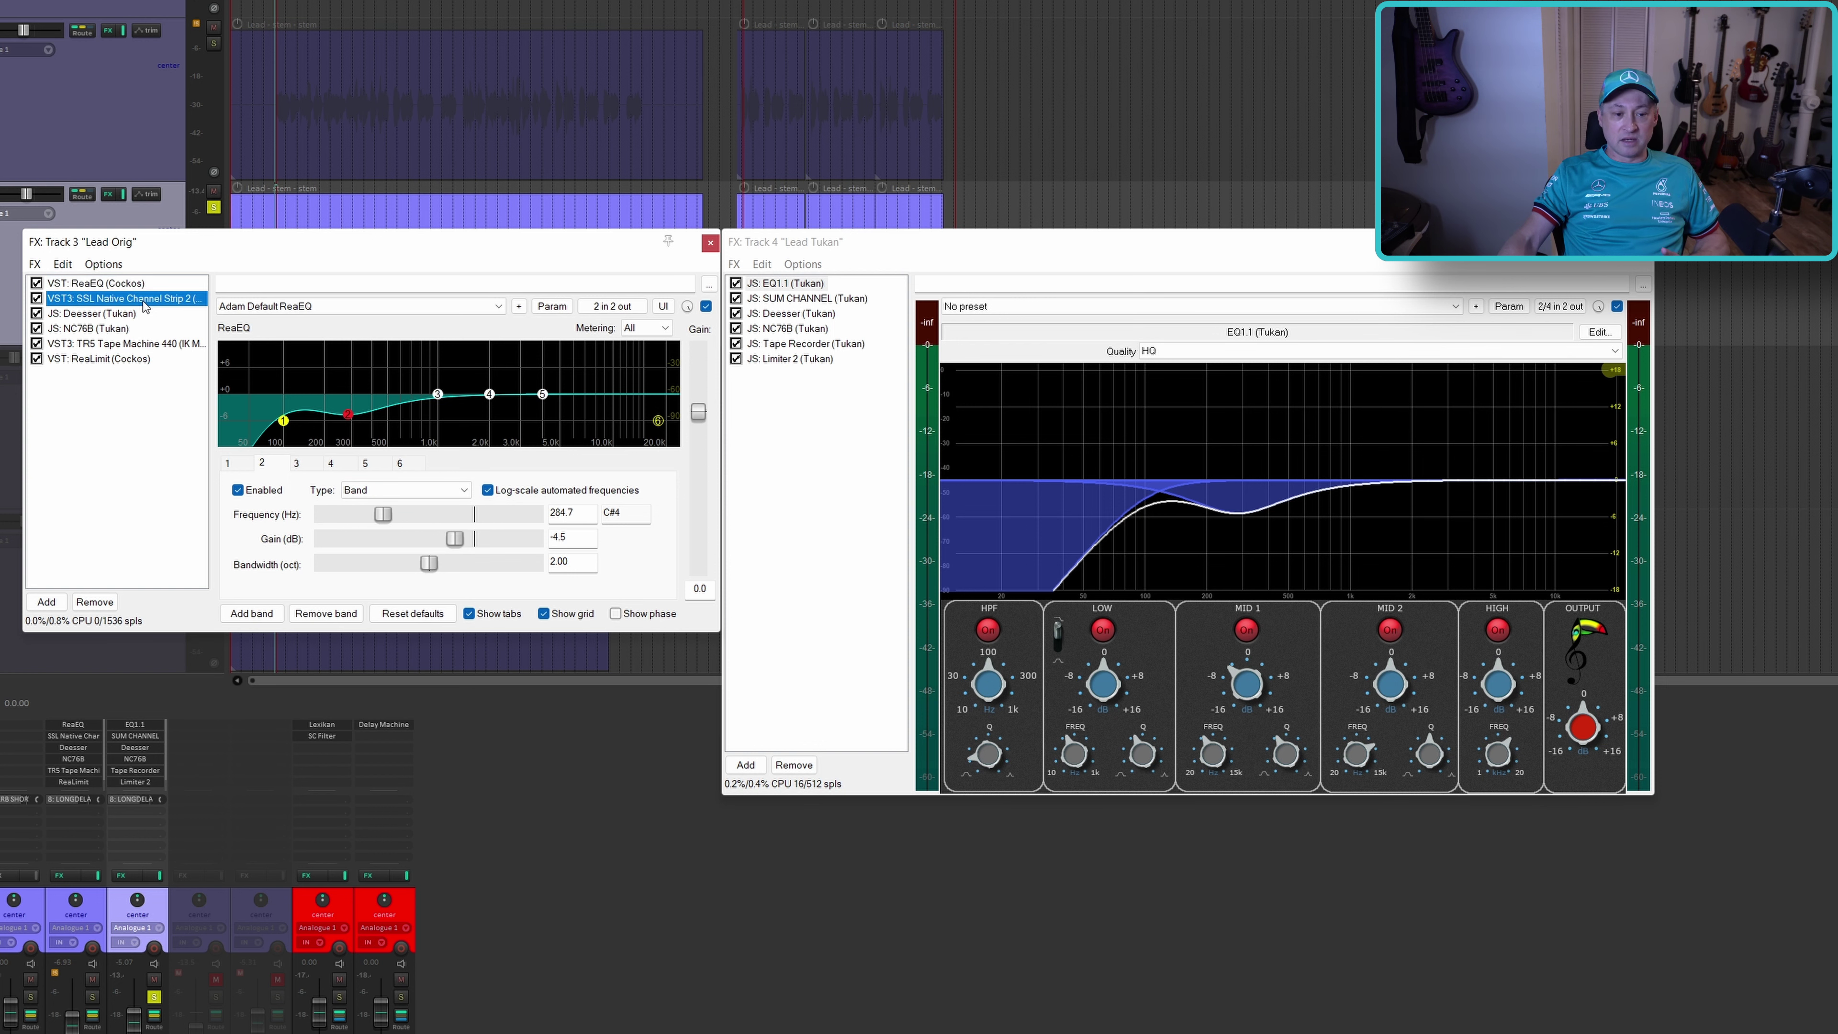
{"action": "left_click_drag", "start_coordinate": [462, 253], "coordinate": [471, 253]}
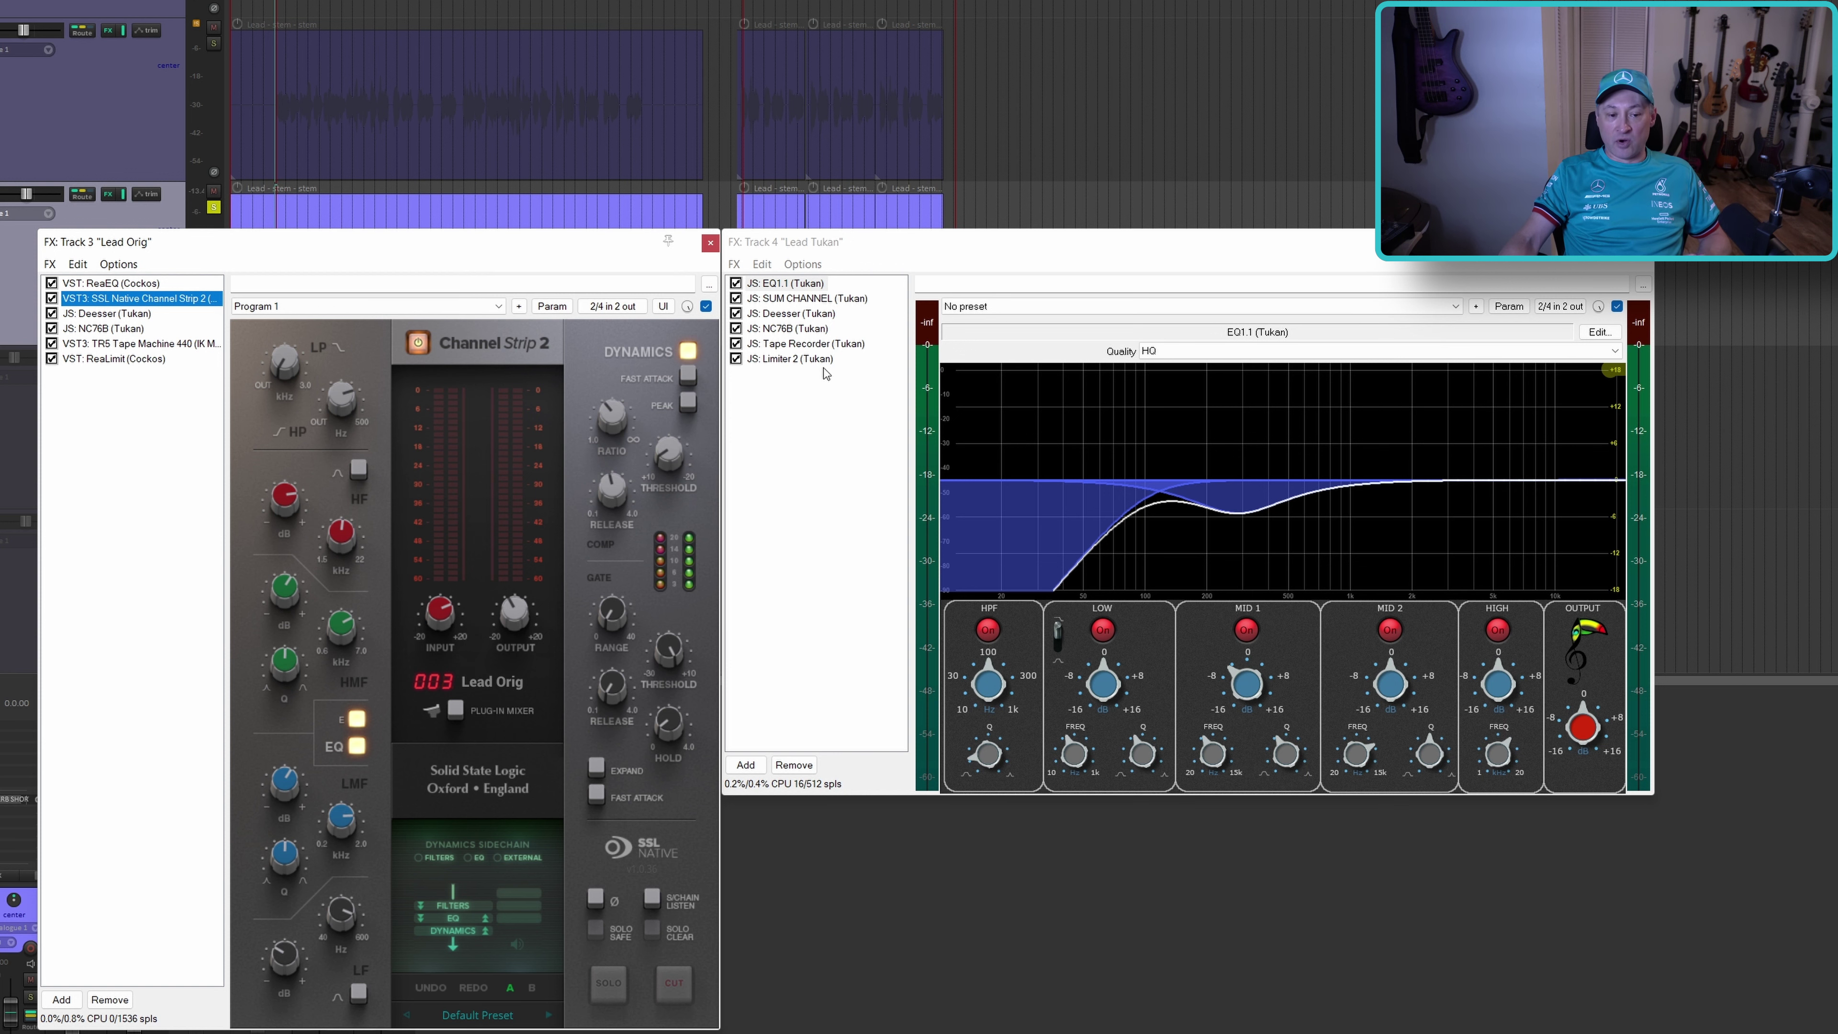
{"action": "left_click", "coordinate": [821, 299]}
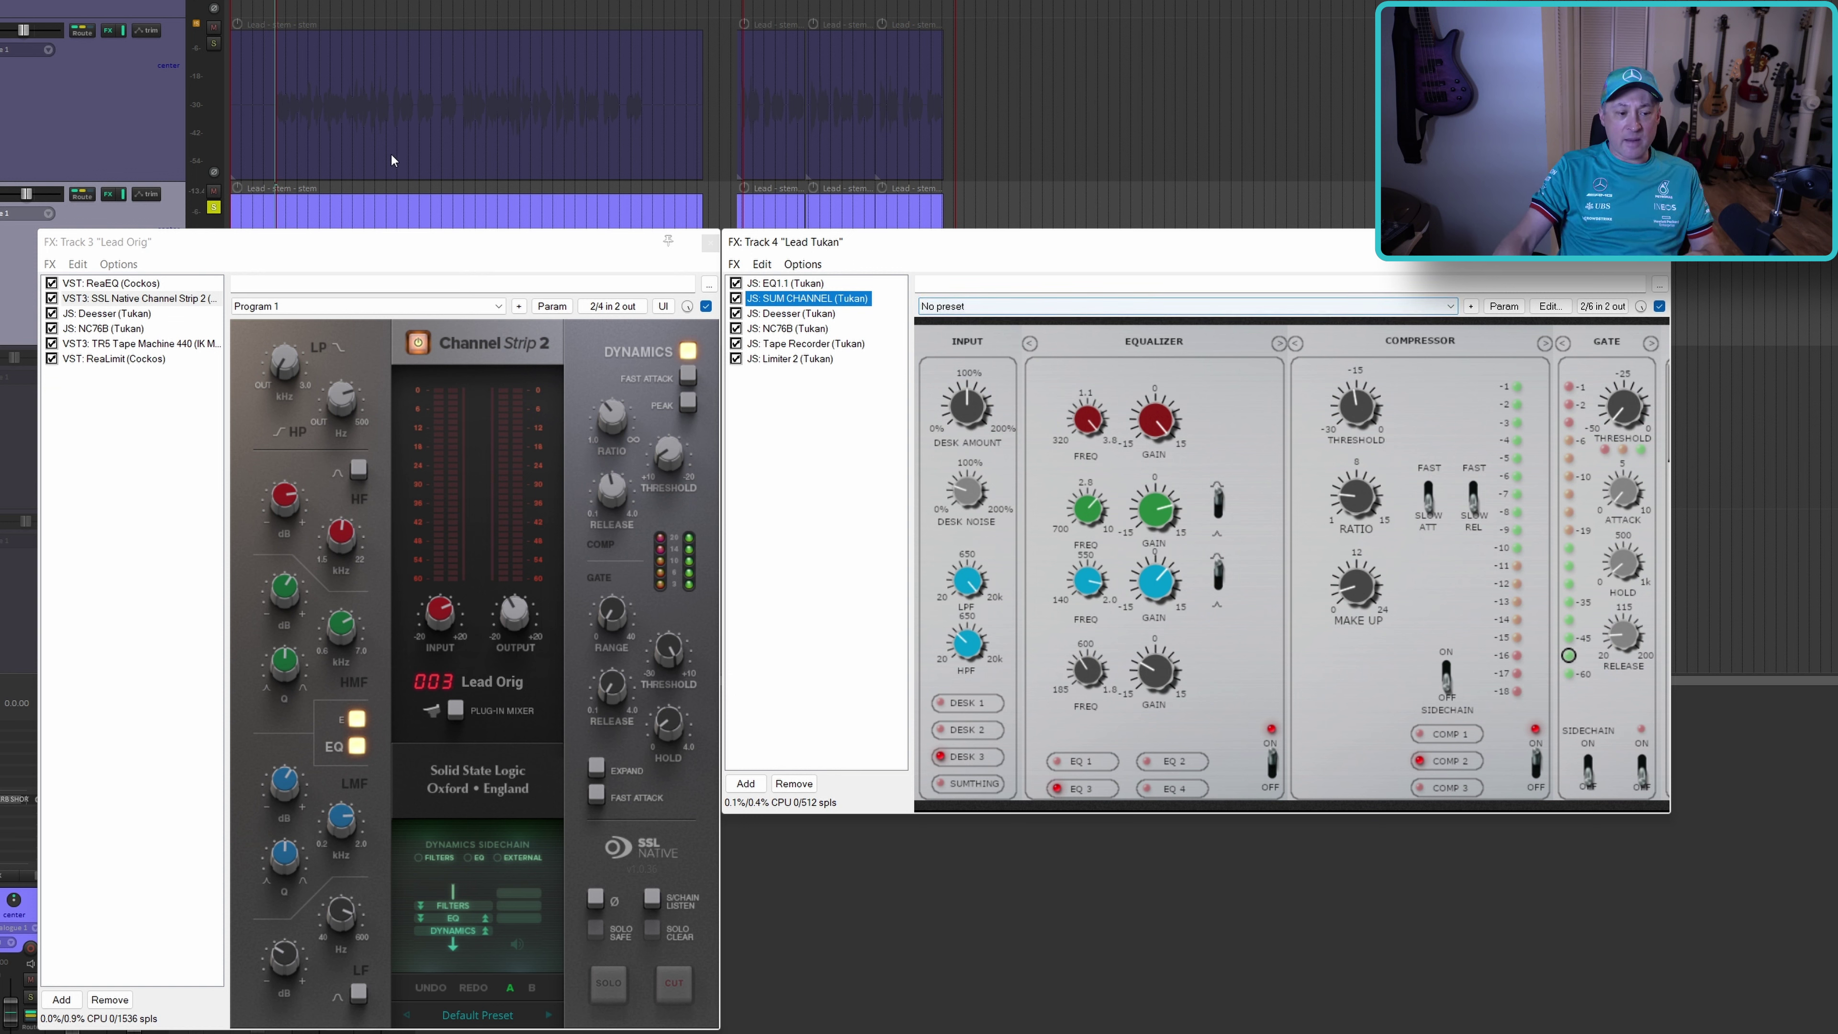
{"action": "mouse_move", "coordinate": [351, 391]}
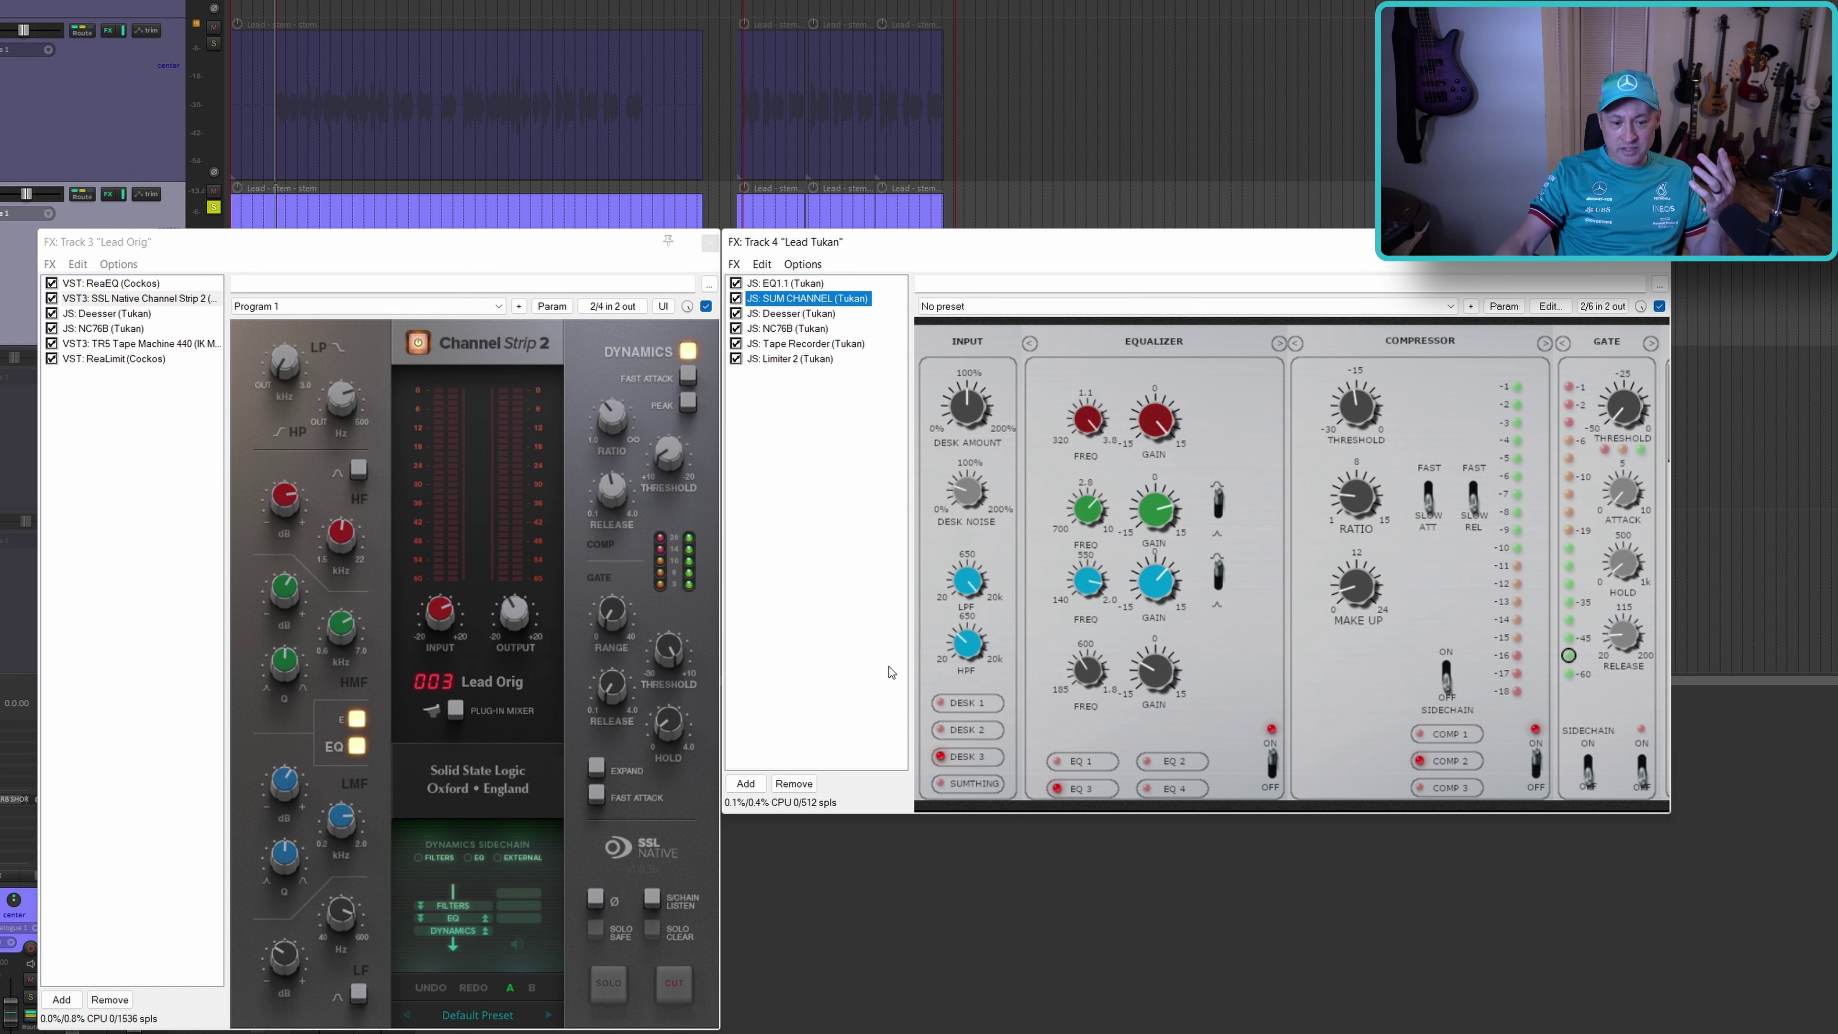
{"action": "left_click", "coordinate": [970, 646]}
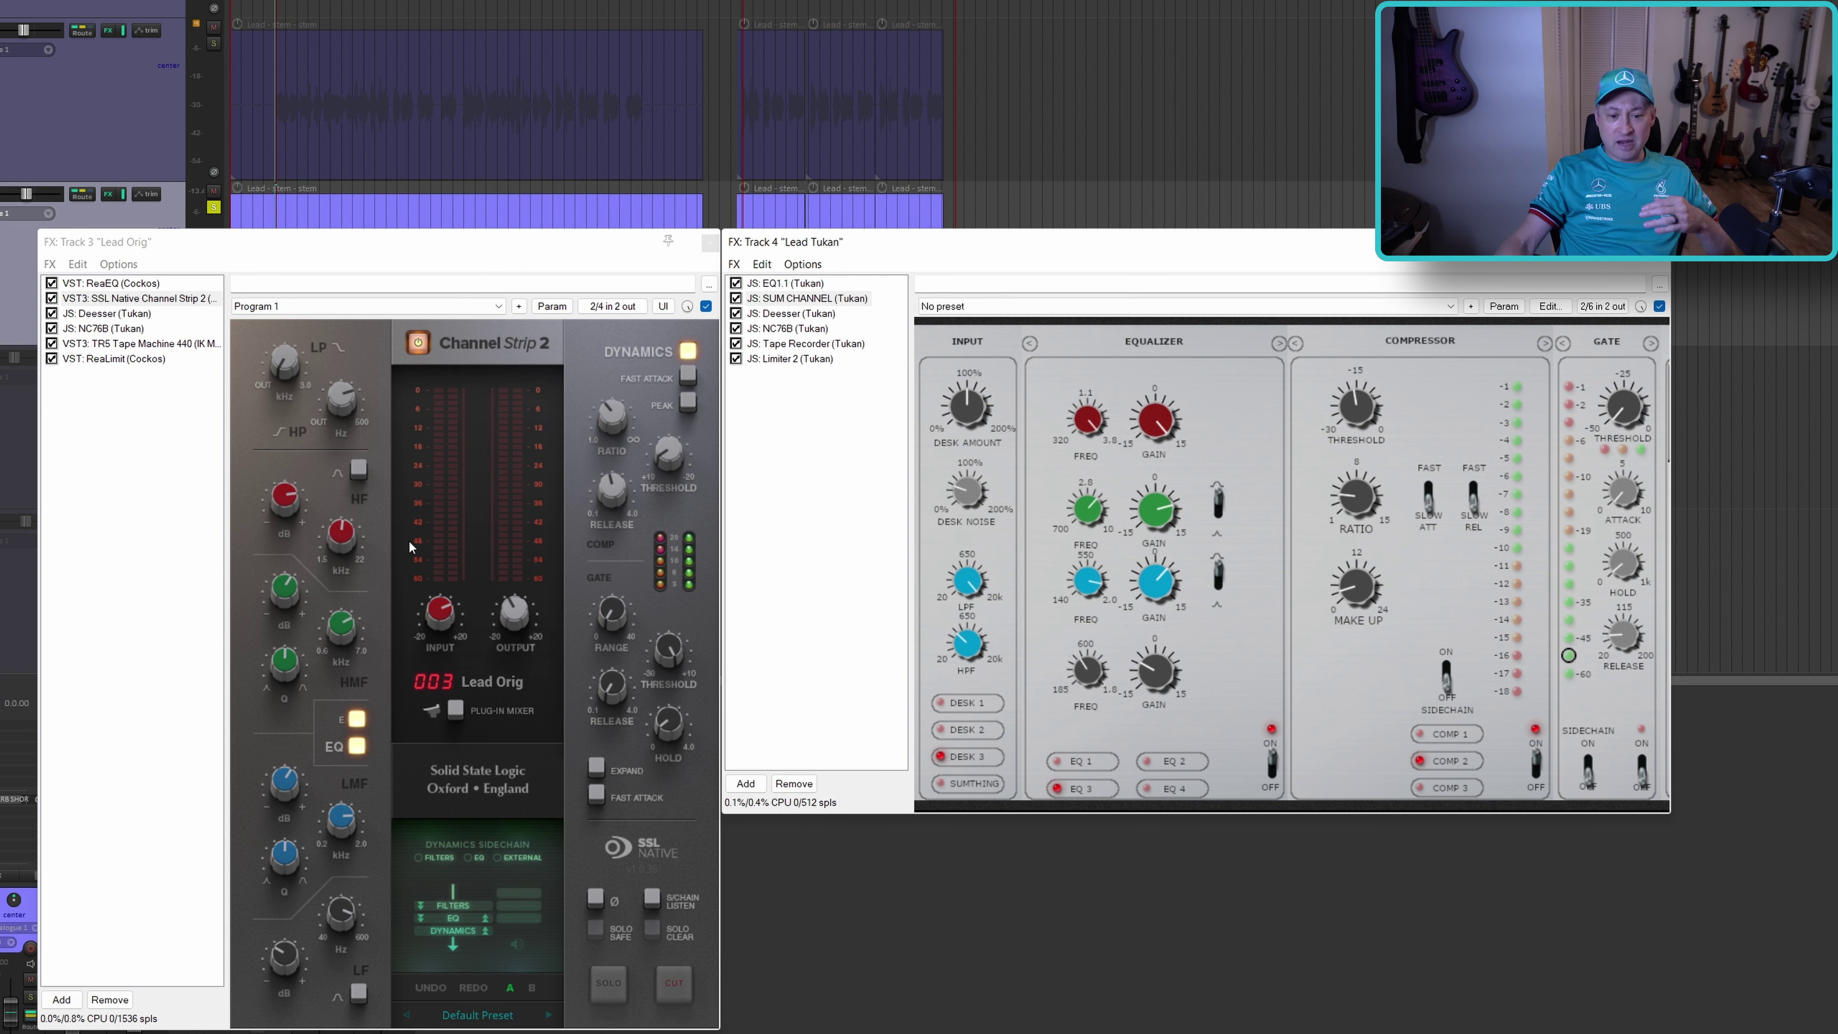
{"action": "mouse_move", "coordinate": [344, 532]}
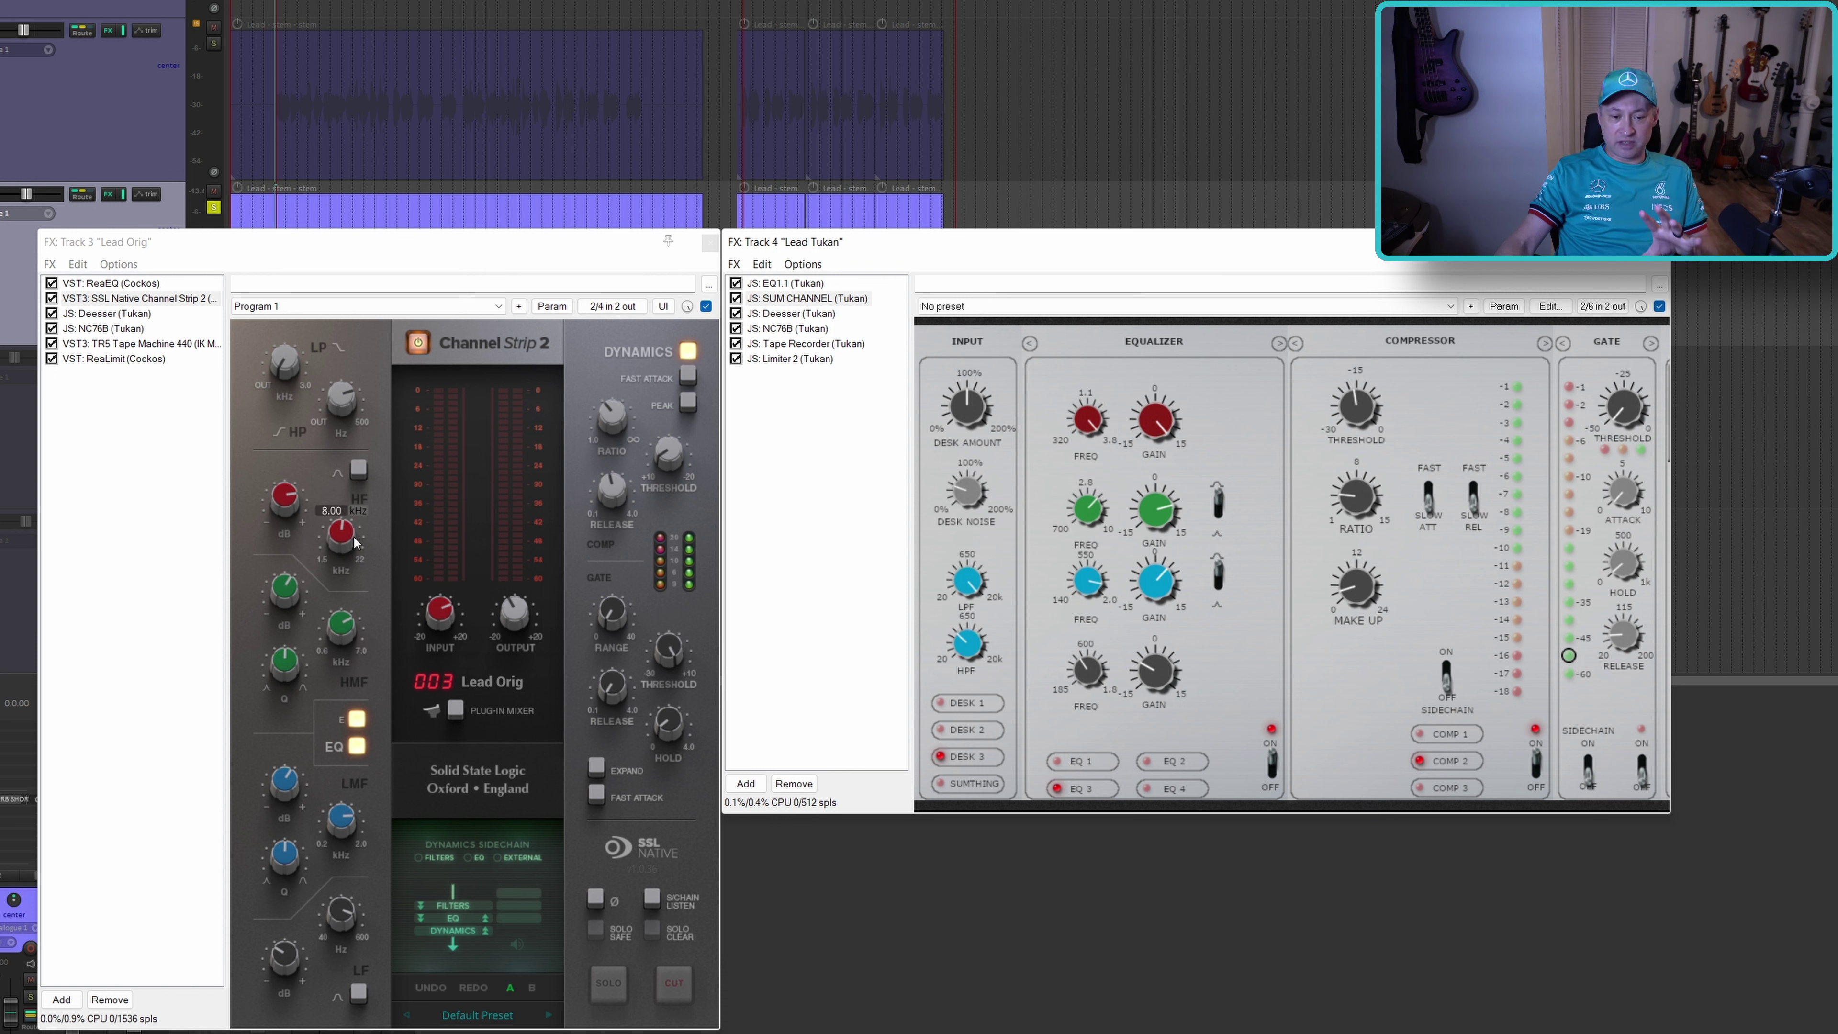
{"action": "left_click", "coordinate": [1092, 423]}
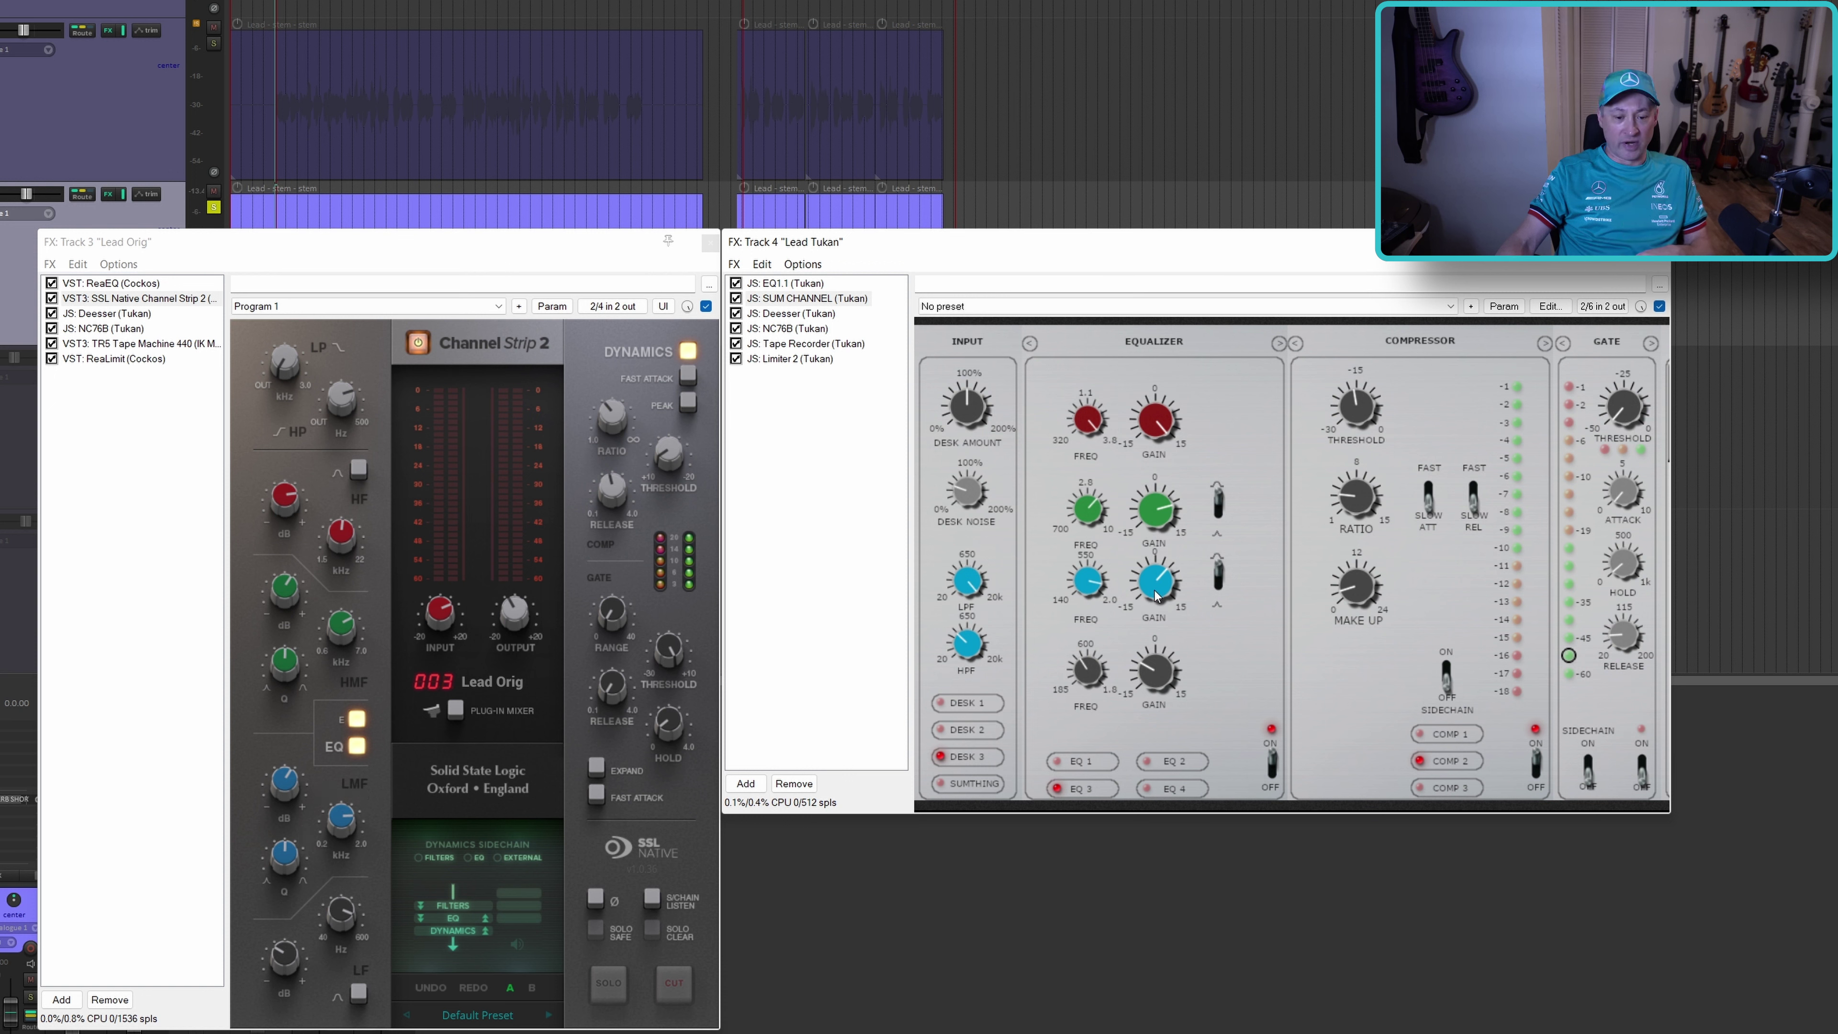
{"action": "mouse_move", "coordinate": [364, 927]}
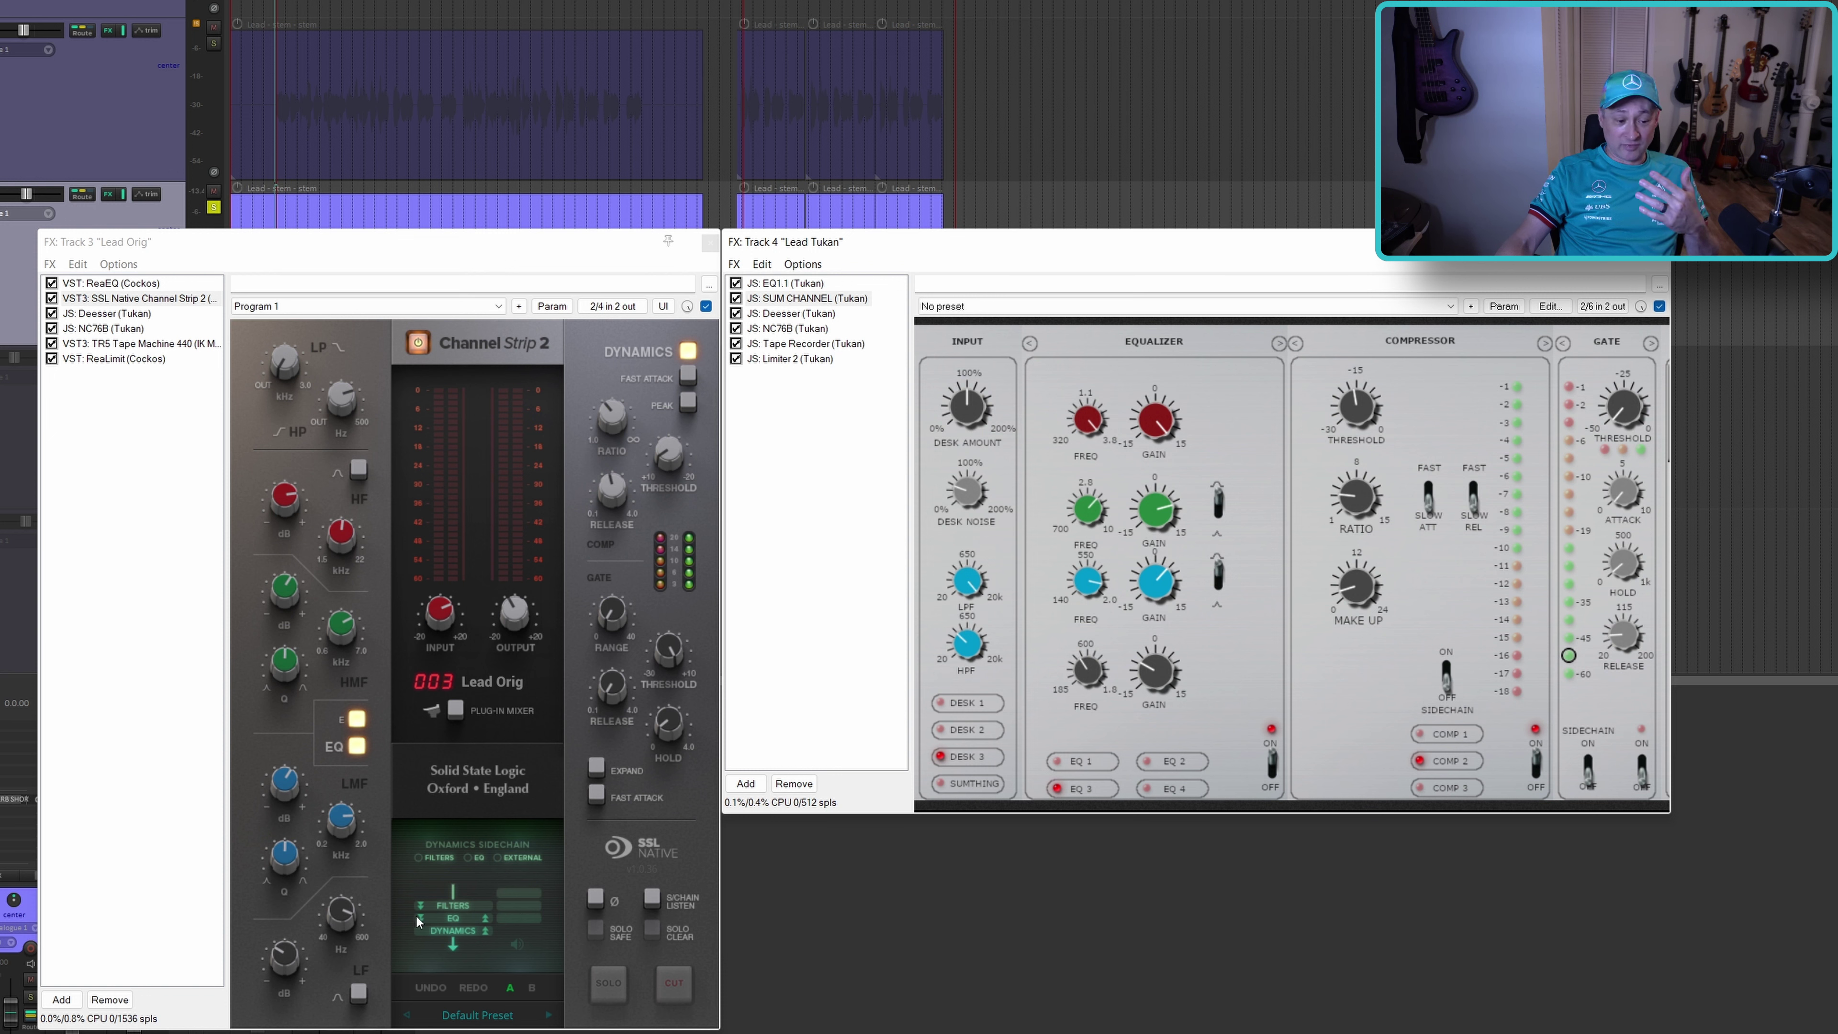
{"action": "mouse_move", "coordinate": [1156, 675]}
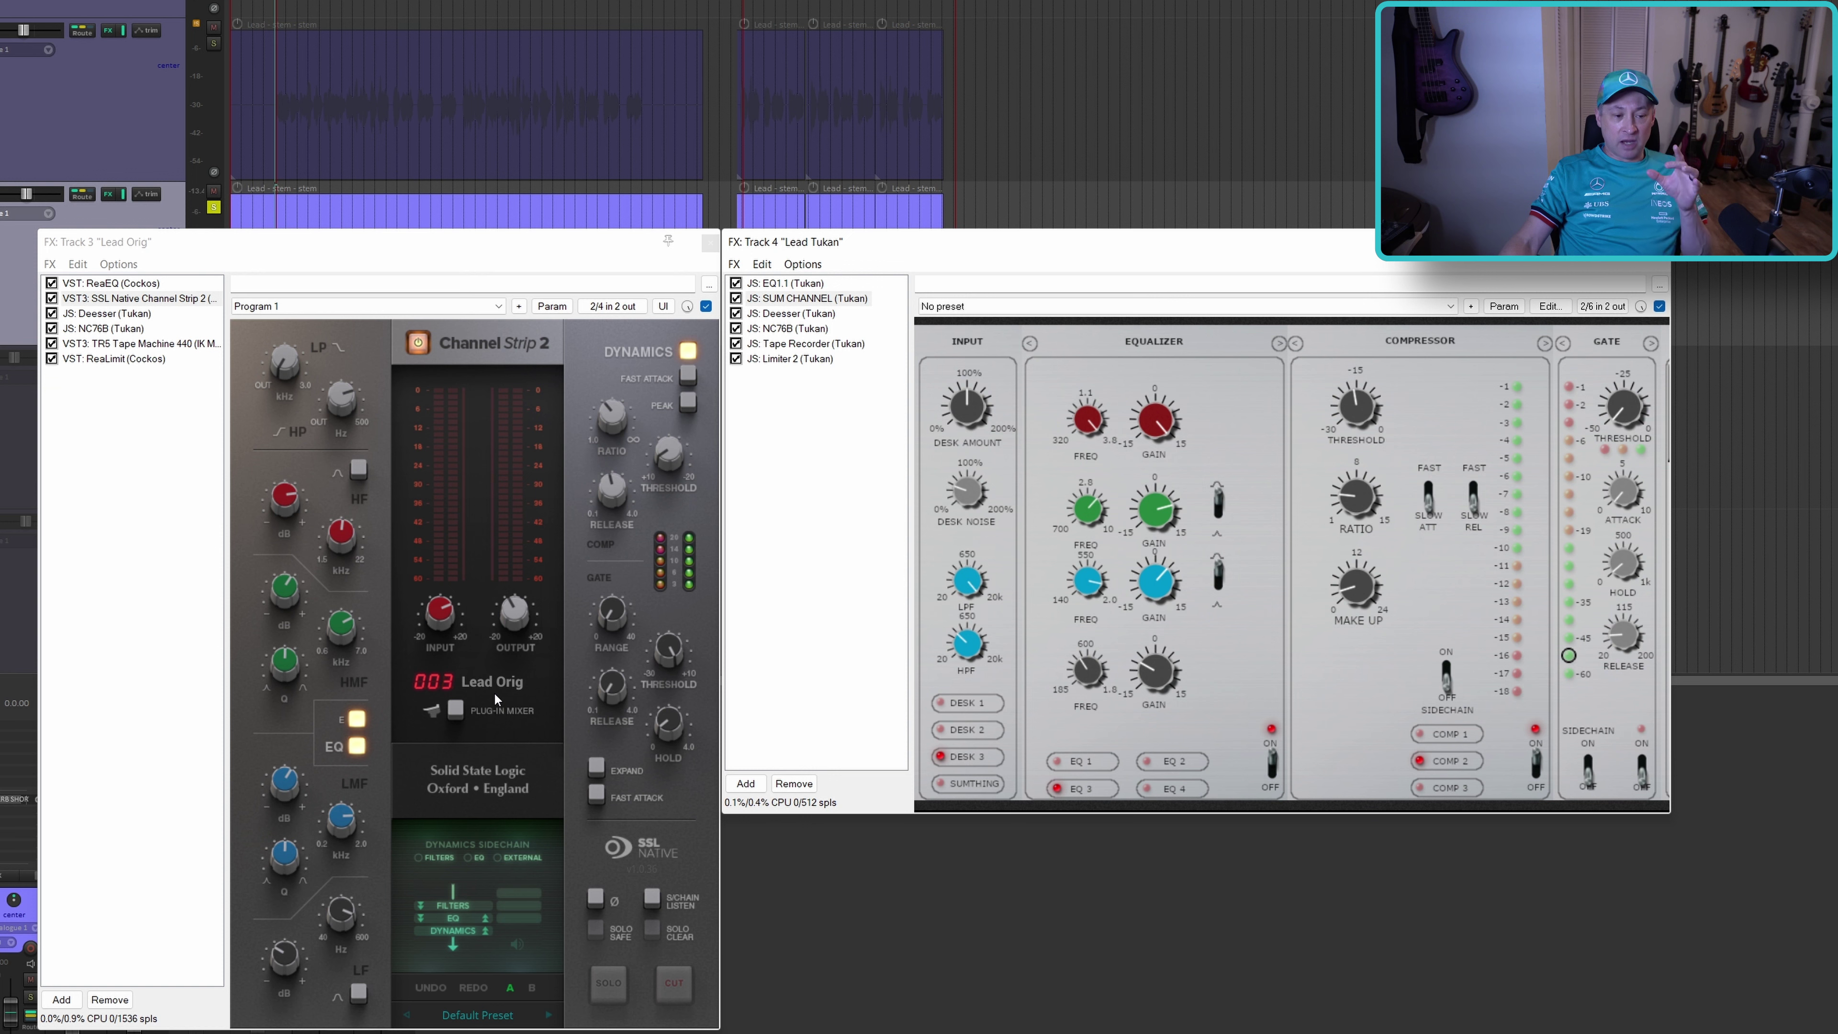
{"action": "mouse_move", "coordinate": [450, 616]}
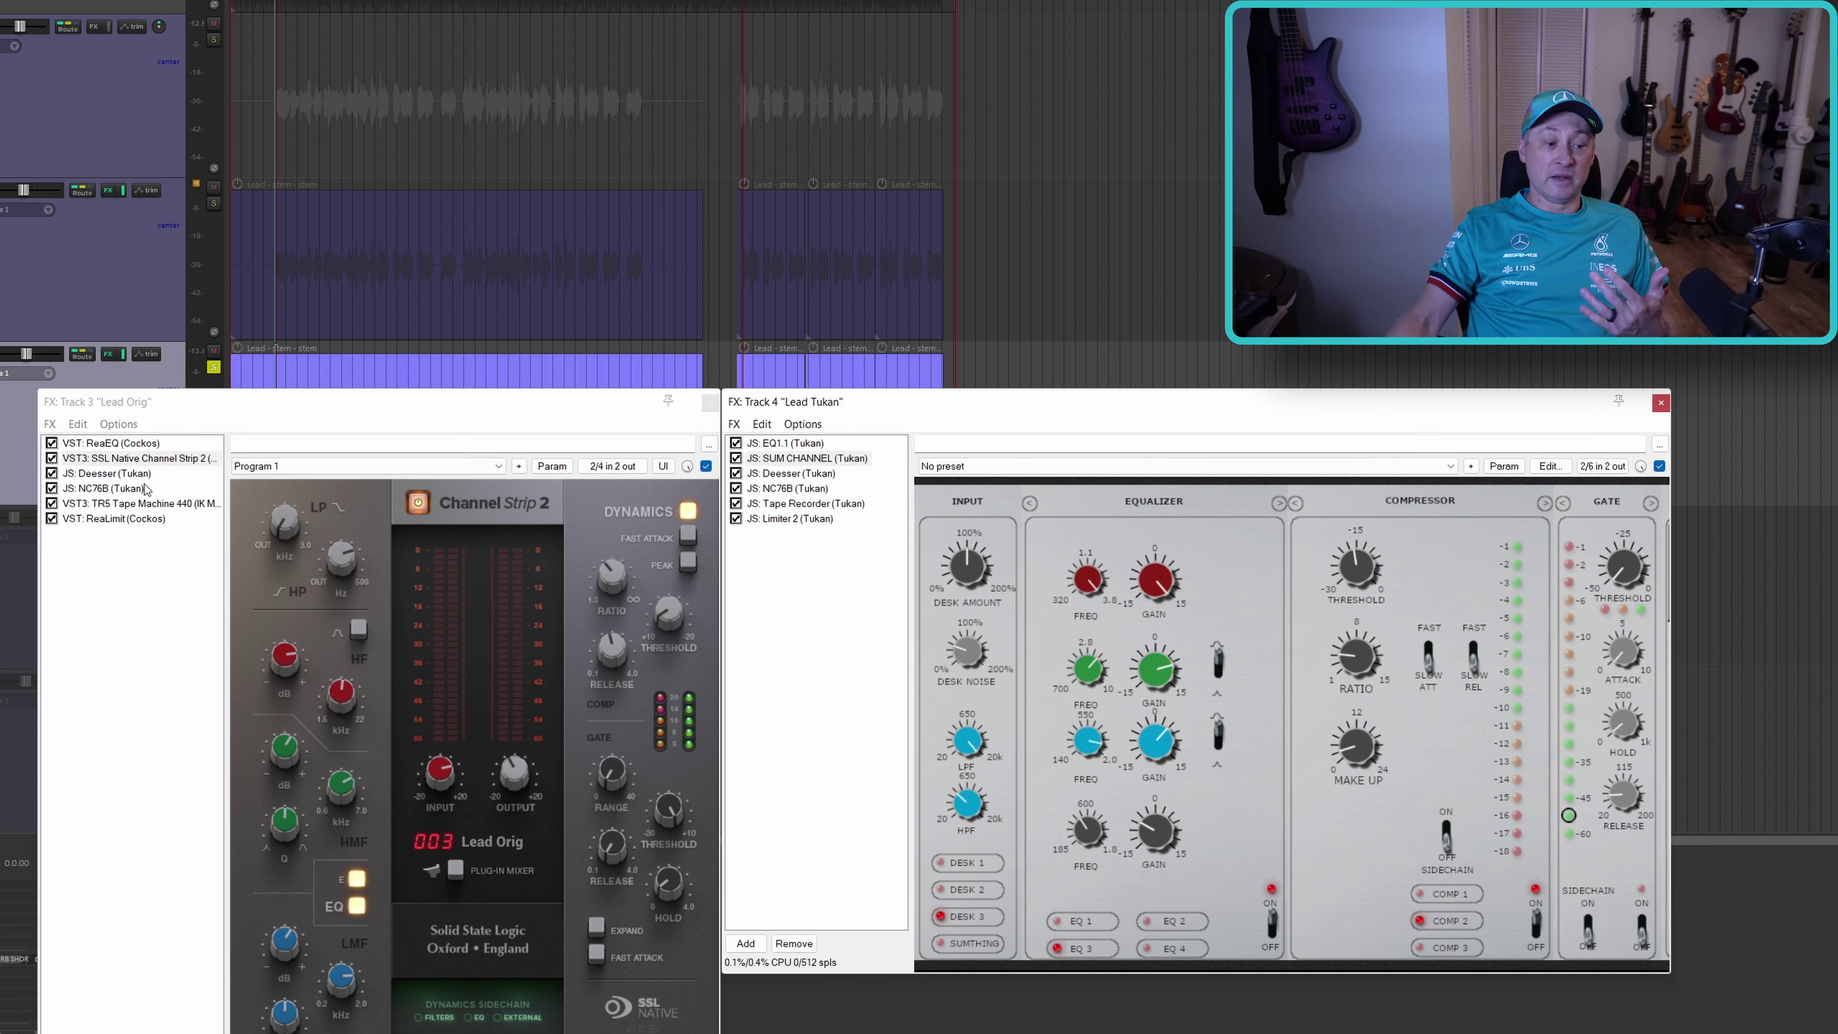
Compare the Deesser and NC76B settings in the effect chains of Lead Orig and Lead Tukan
{"action": "left_click", "coordinate": [109, 473]}
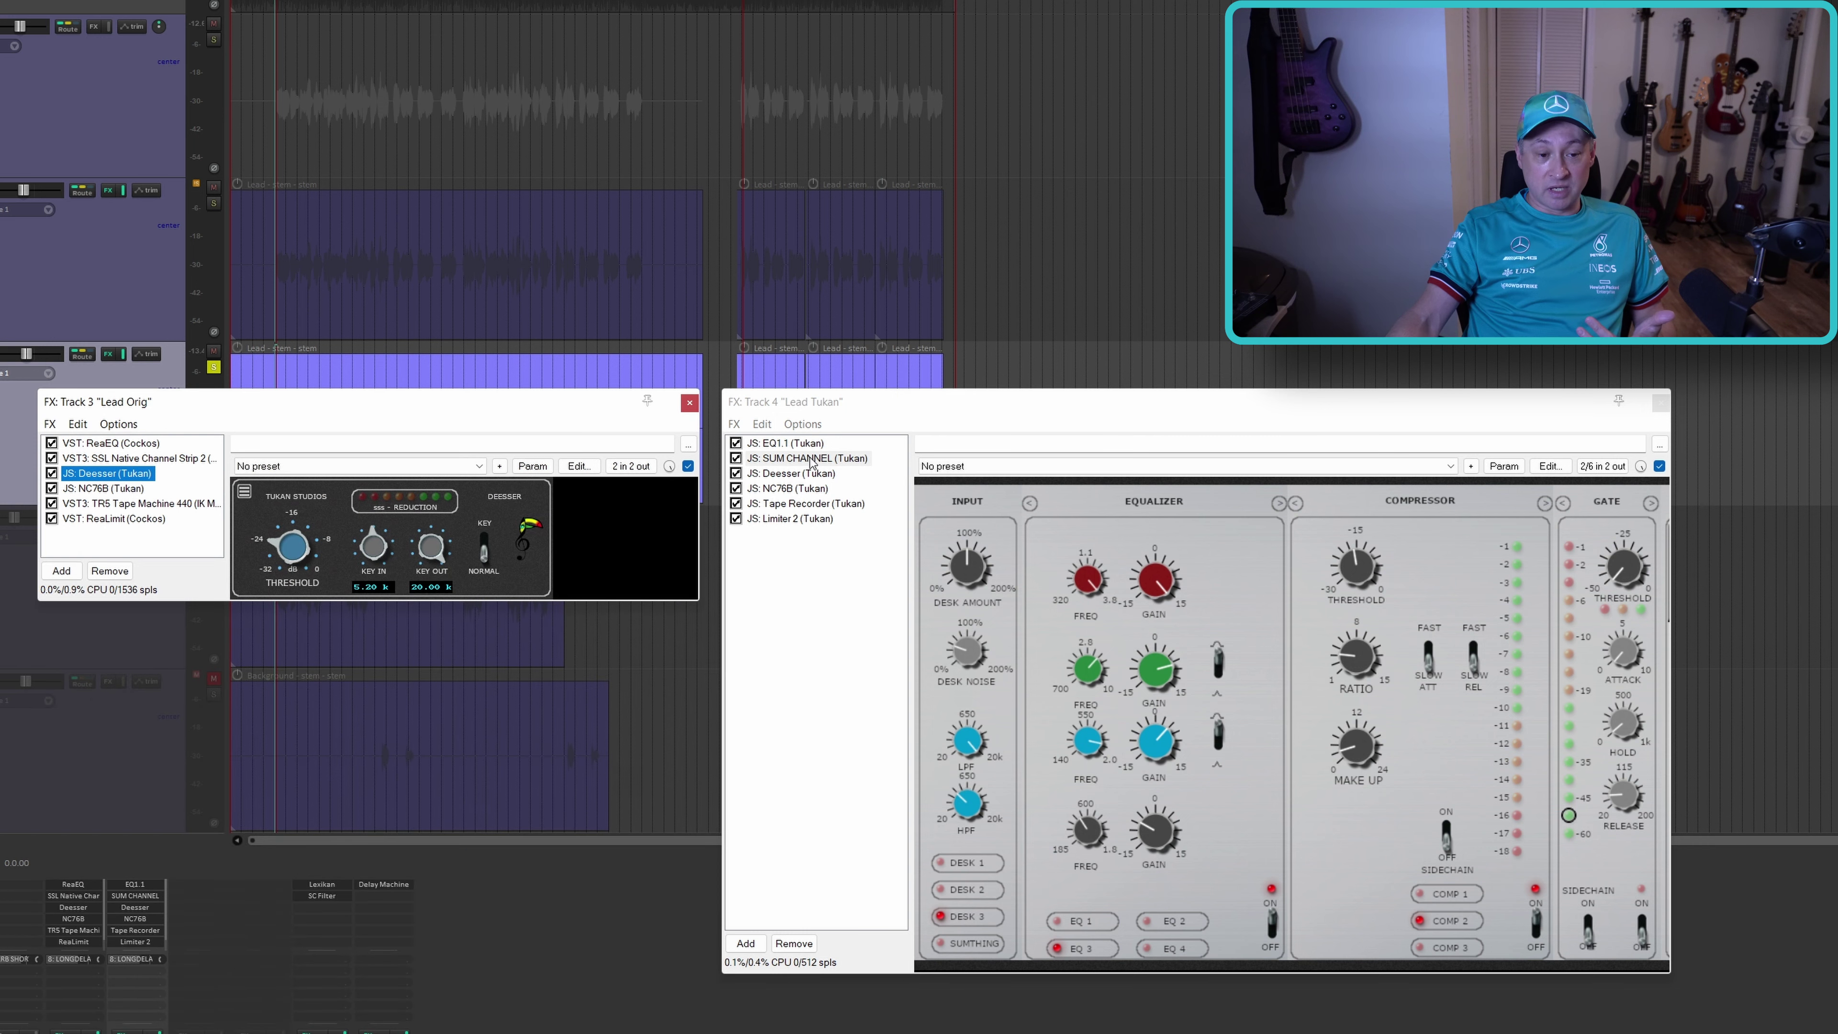
{"action": "left_click", "coordinate": [816, 475]}
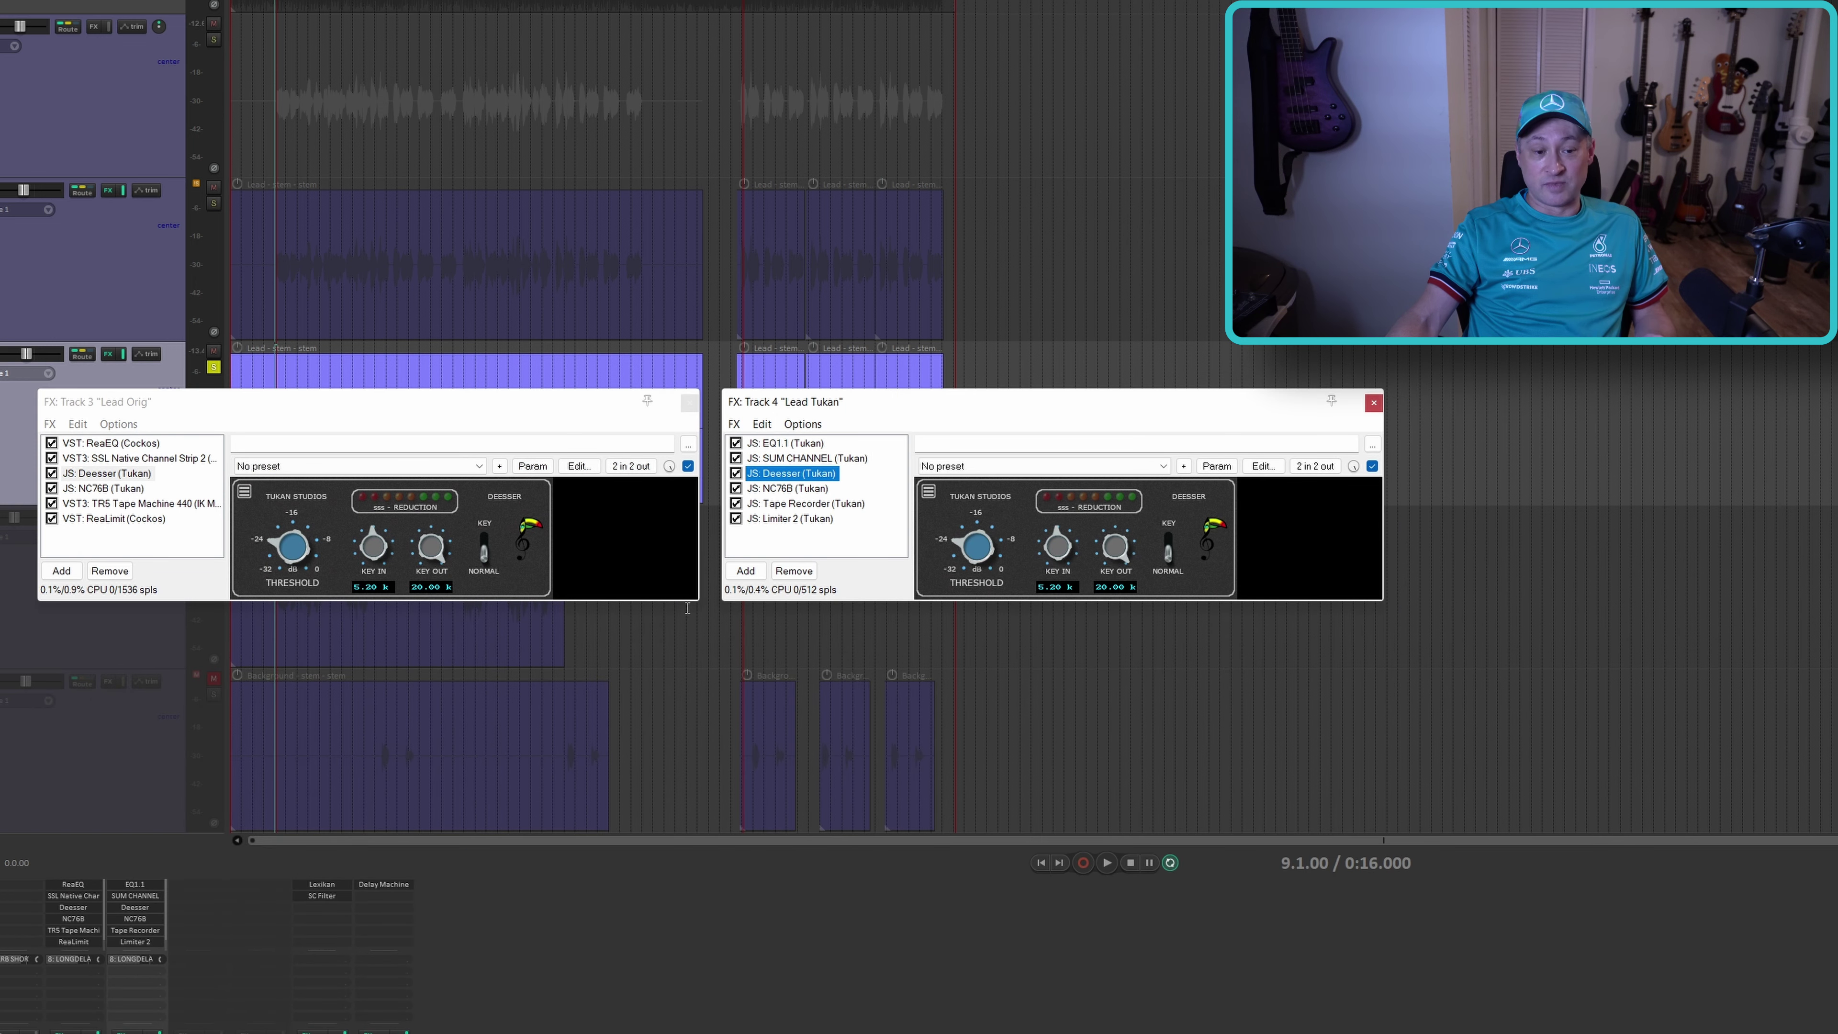
{"action": "left_click", "coordinate": [101, 489]}
{"action": "left_click", "coordinate": [1099, 432]}
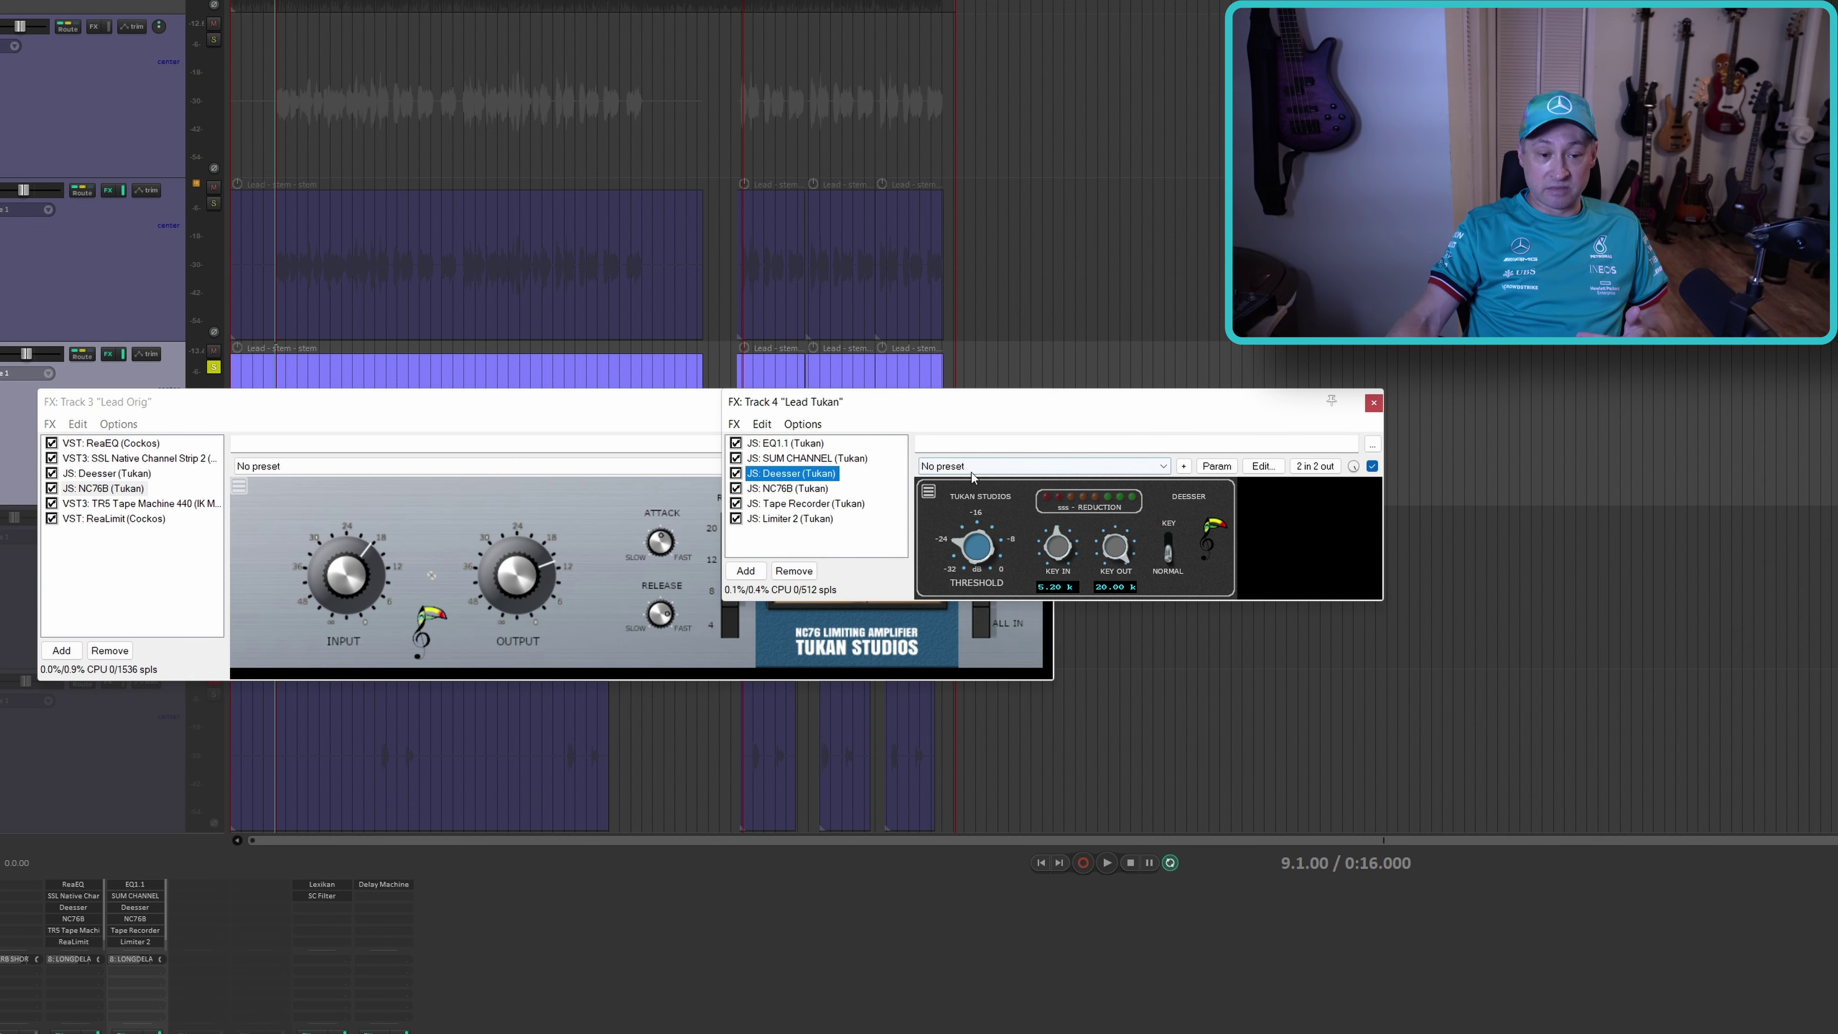
{"action": "left_click", "coordinate": [814, 490]}
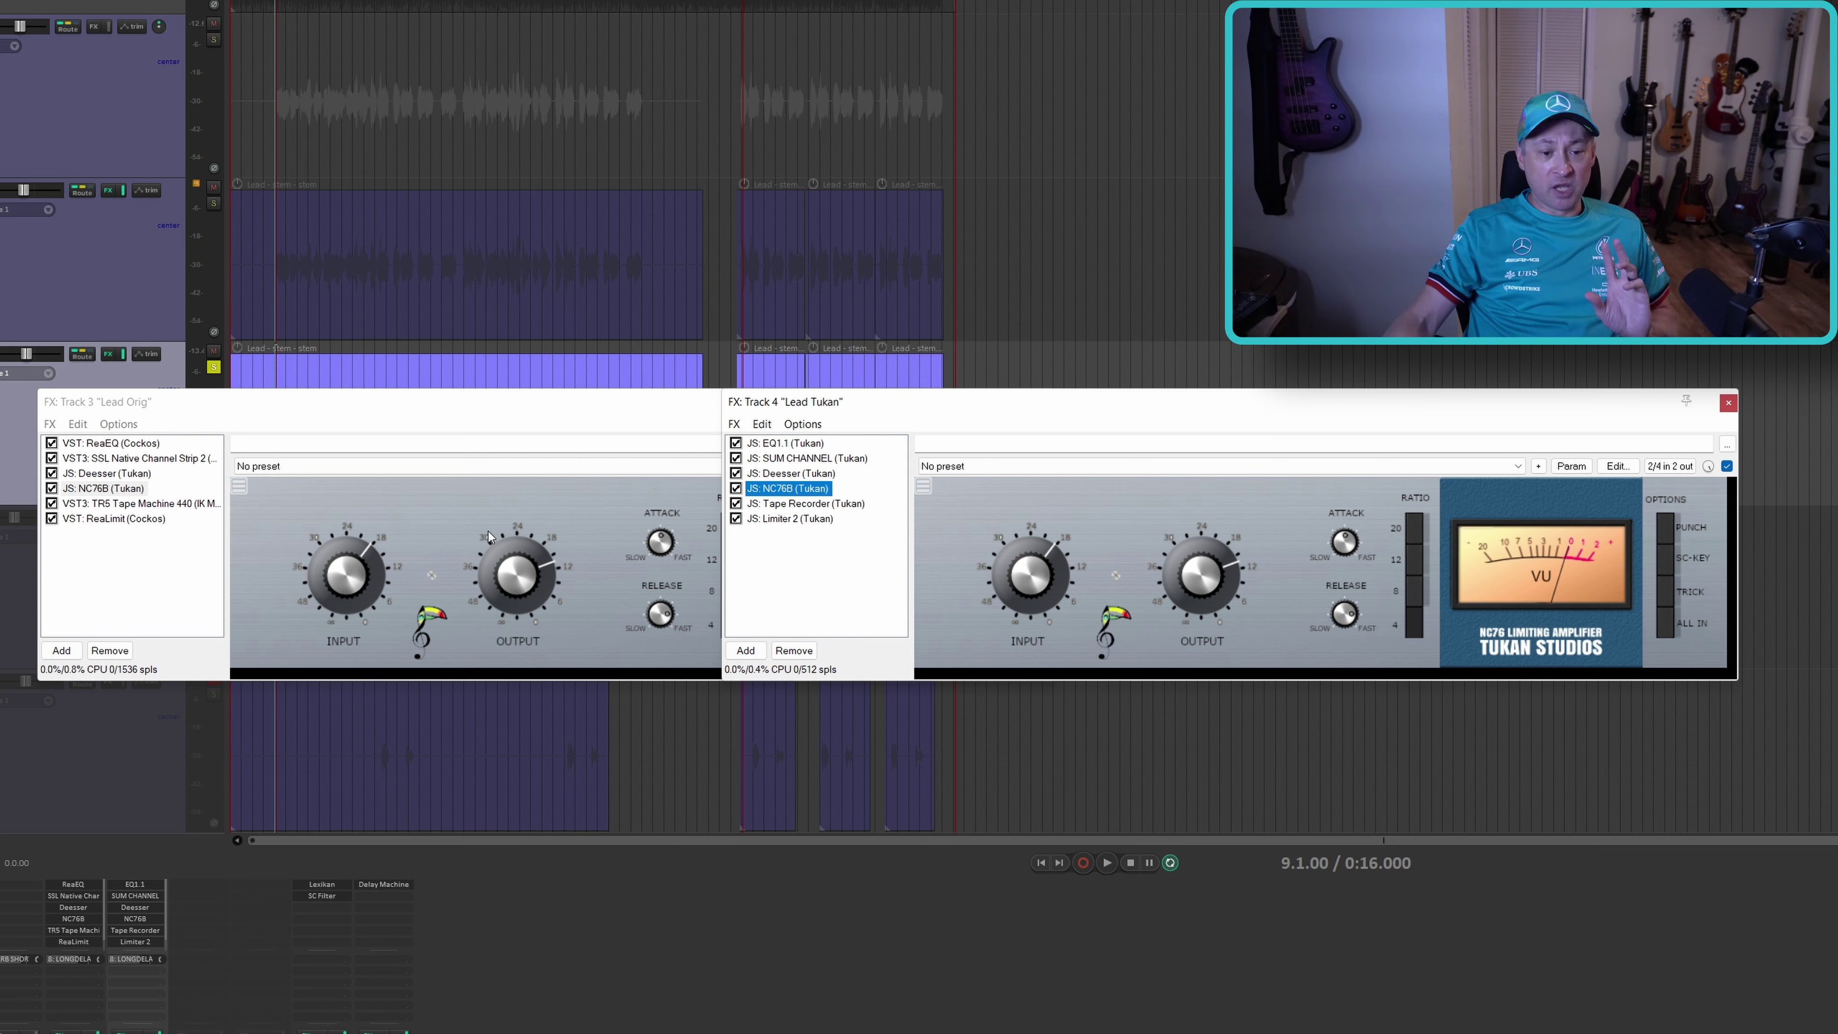
Show TR5 Tape Machine 440 on Lead Orig beside Tape Recorder on Lead Tukan
{"action": "left_click", "coordinate": [199, 507]}
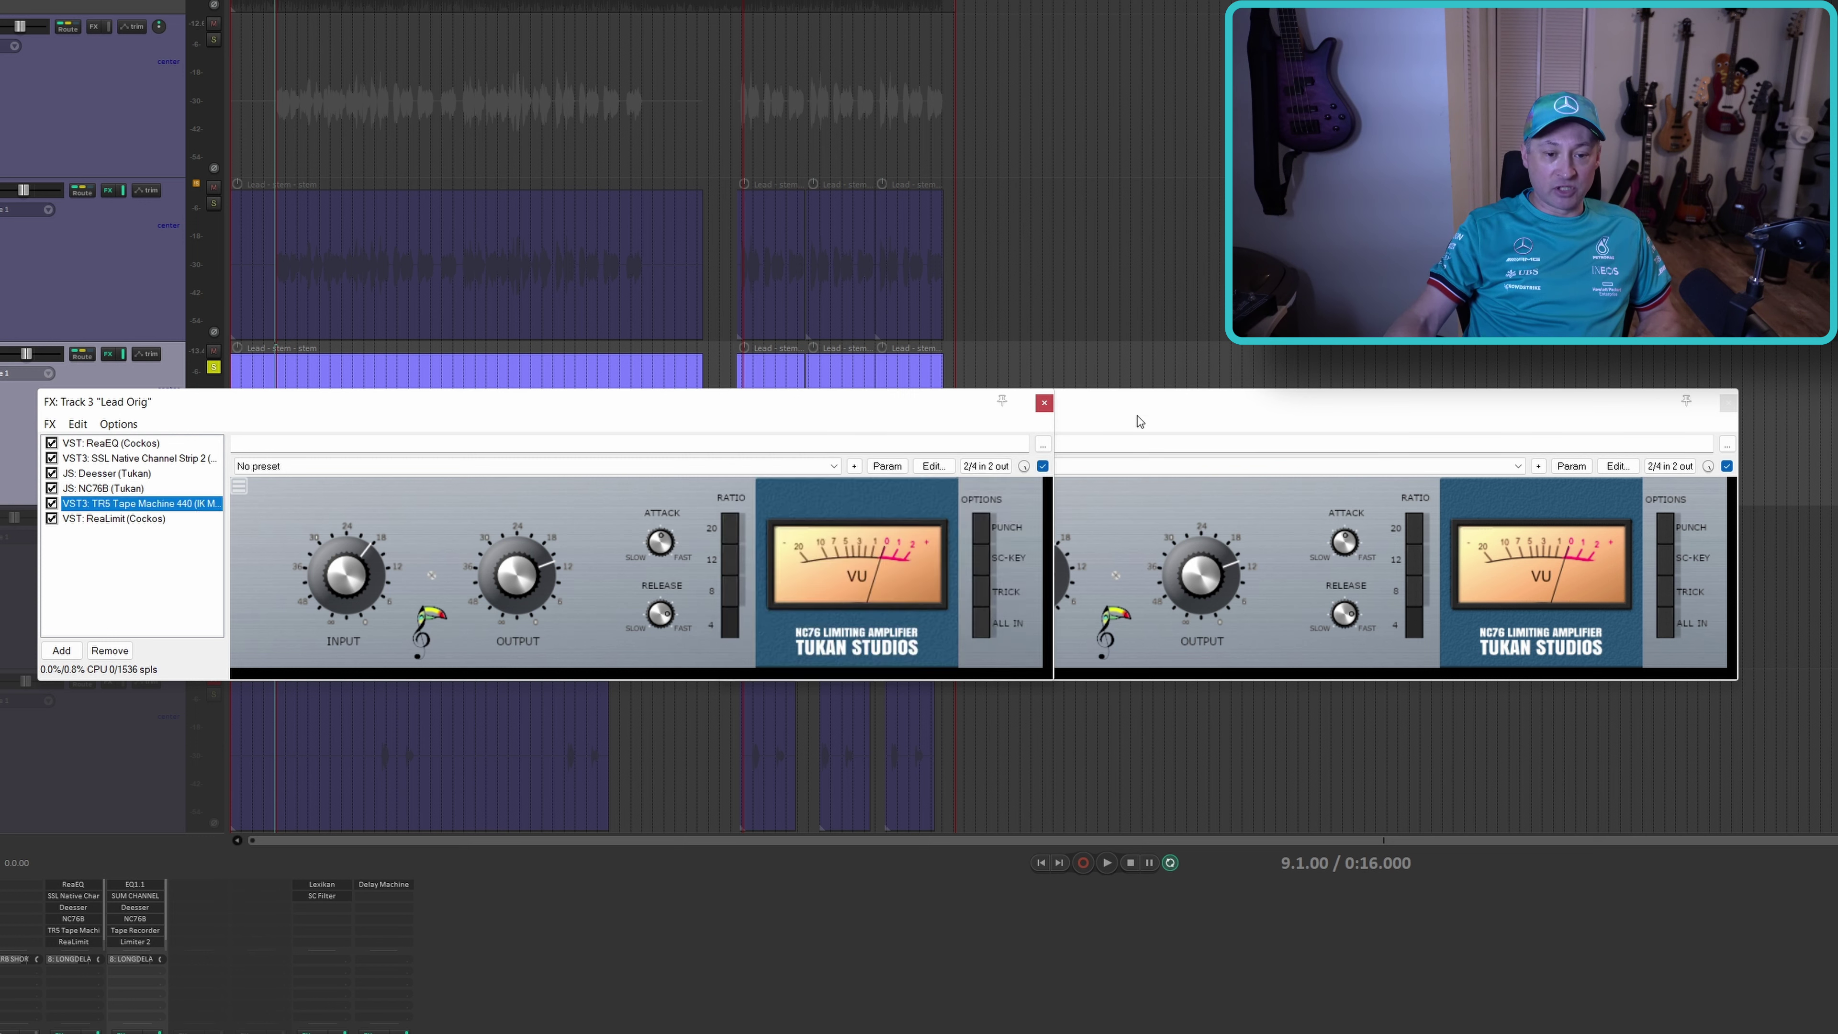
{"action": "left_click_drag", "start_coordinate": [1142, 410], "coordinate": [1198, 417]}
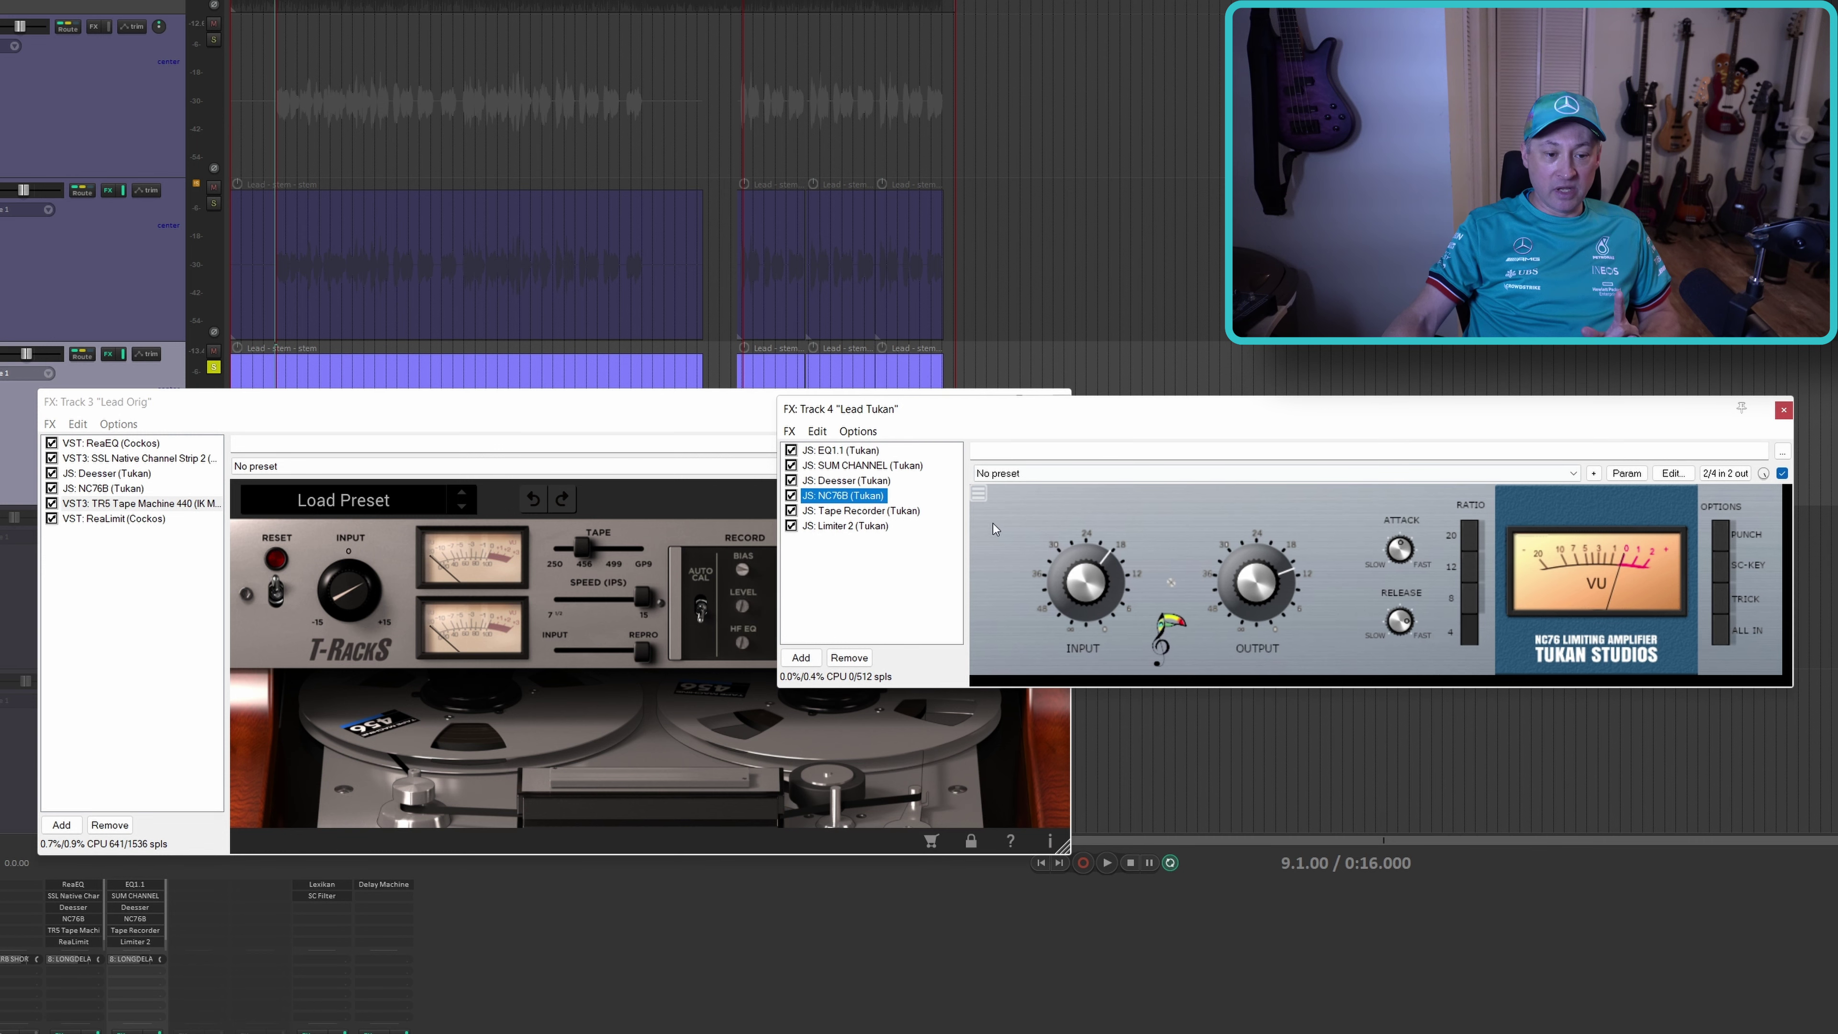
{"action": "left_click", "coordinate": [915, 511]}
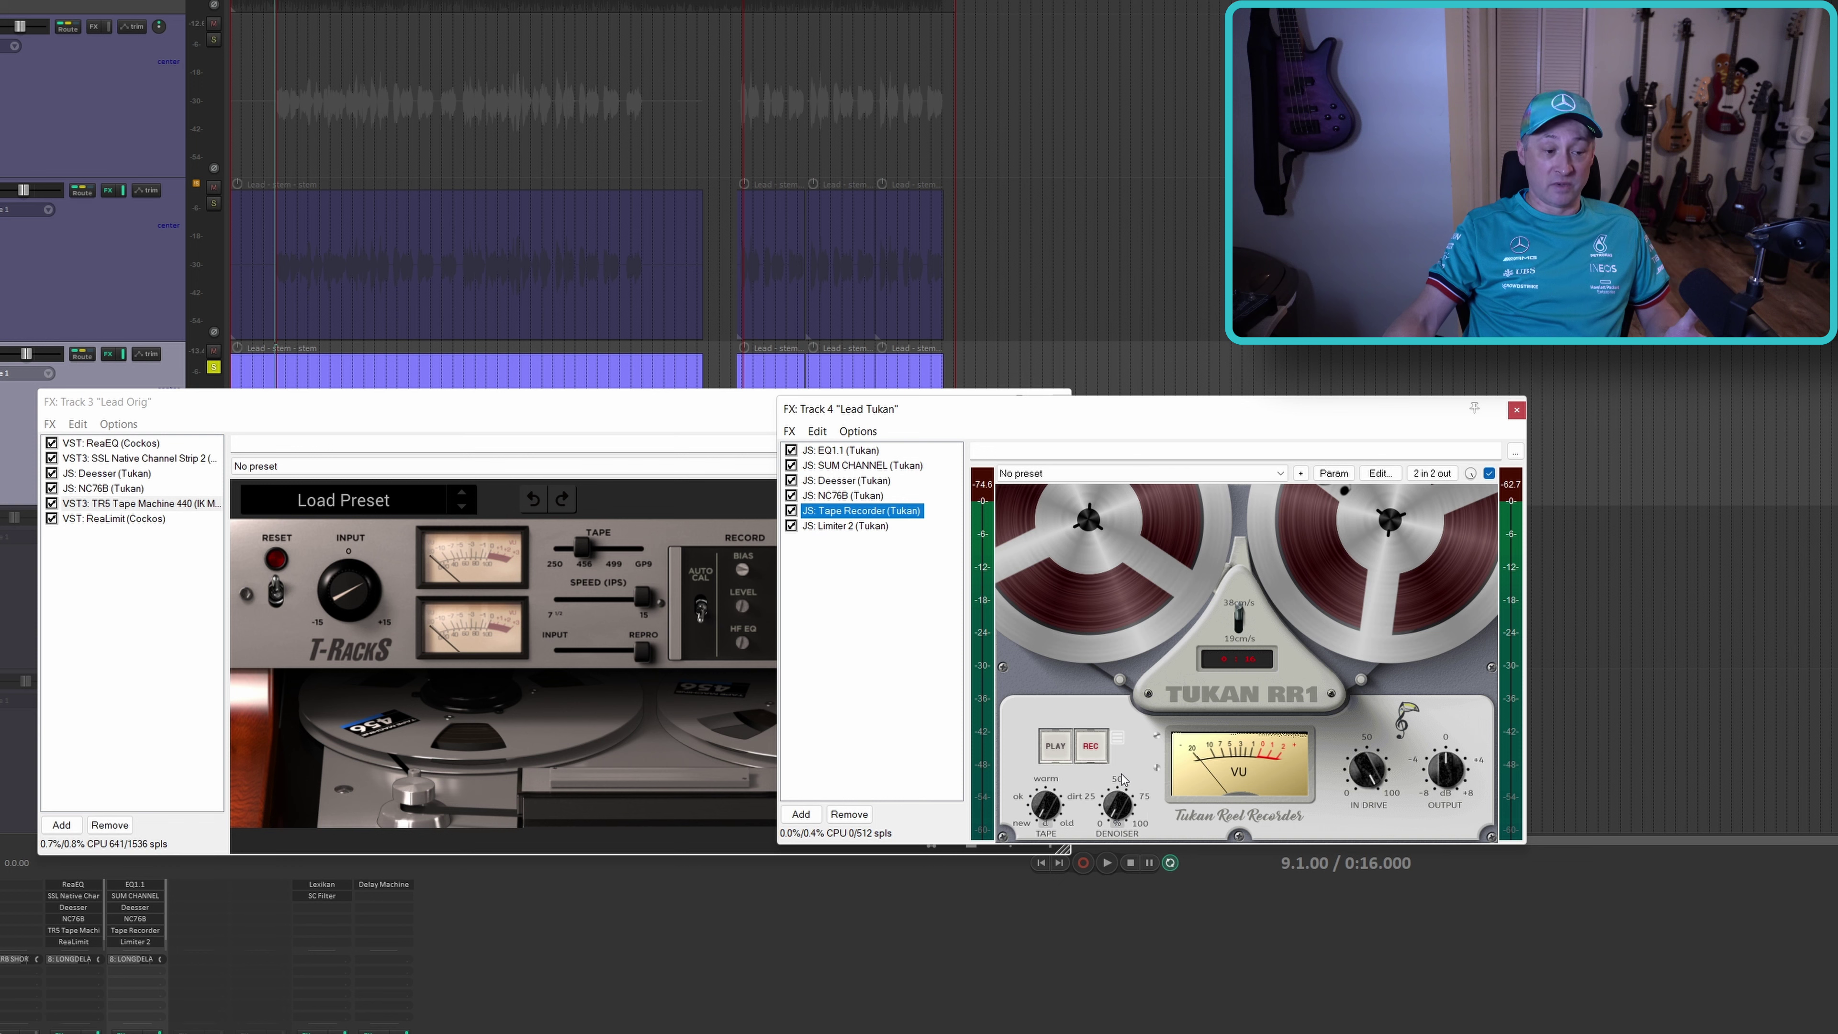
Compare ReaLimit on Lead Orig with Limiter 2 on Lead Tukan, and close both effect windows
{"action": "left_click", "coordinate": [149, 517]}
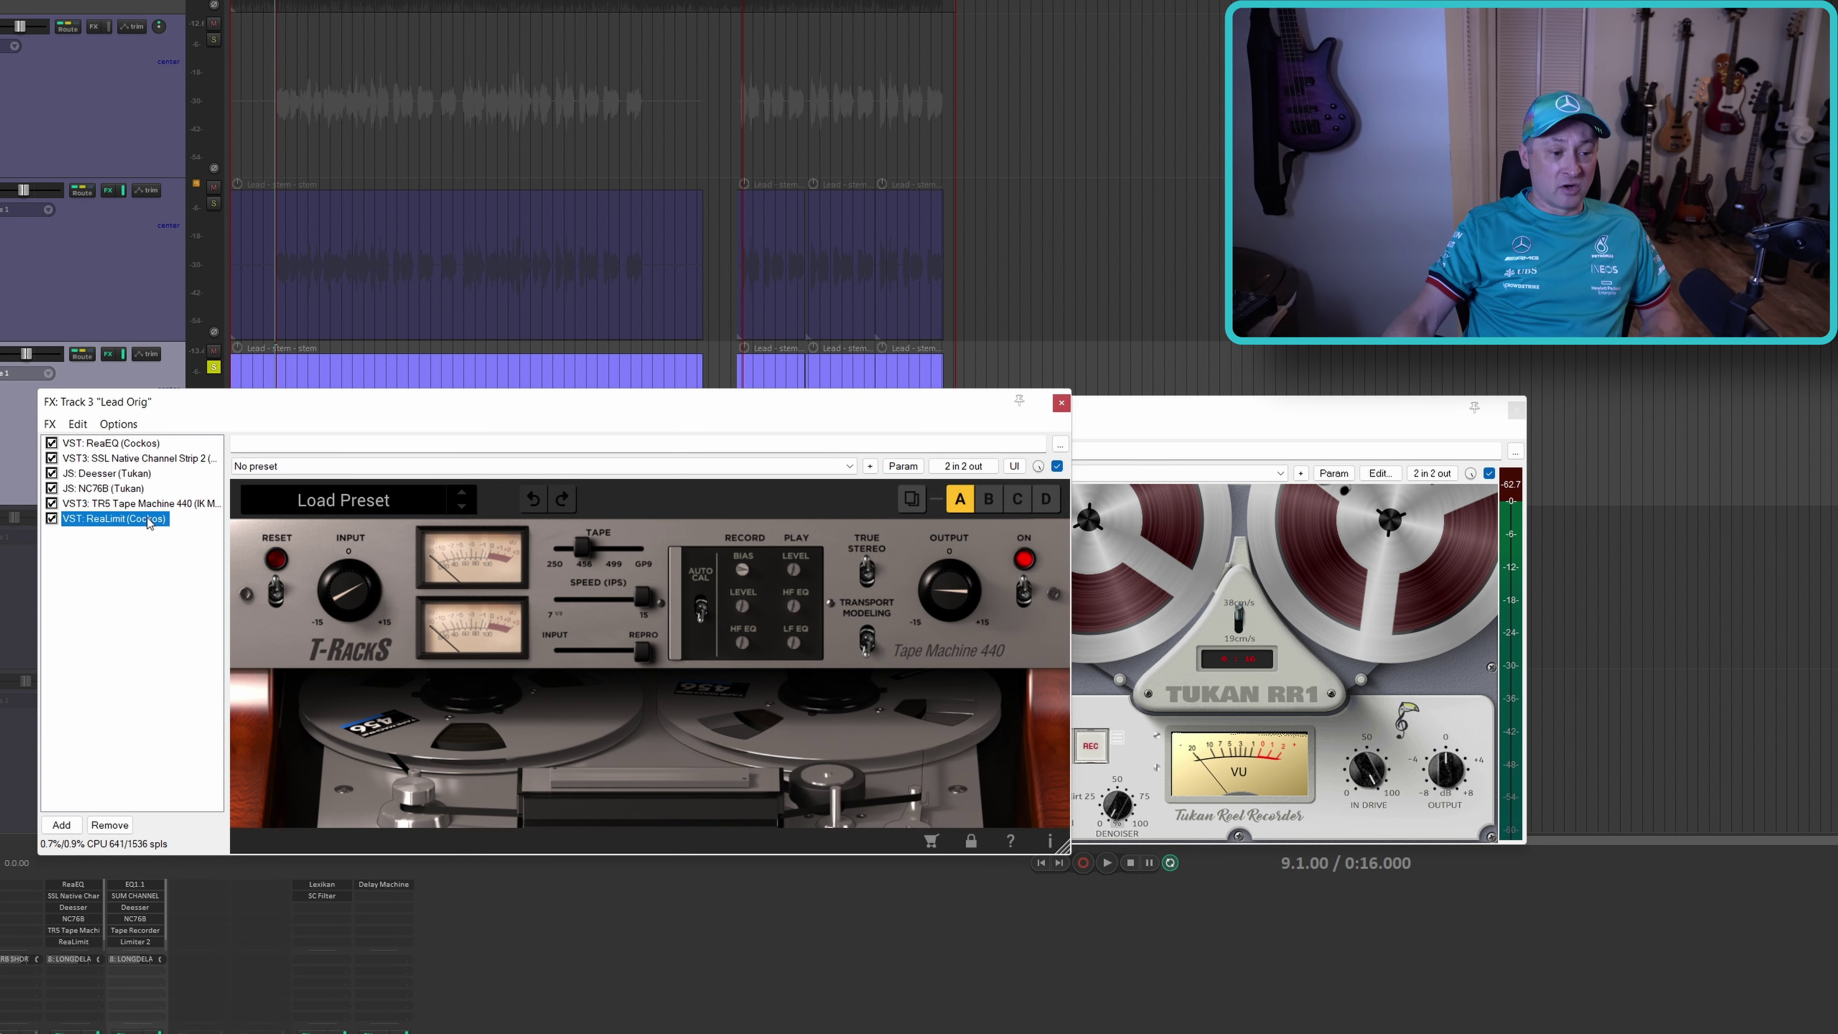
{"action": "left_click_drag", "start_coordinate": [1016, 417], "coordinate": [1021, 416]}
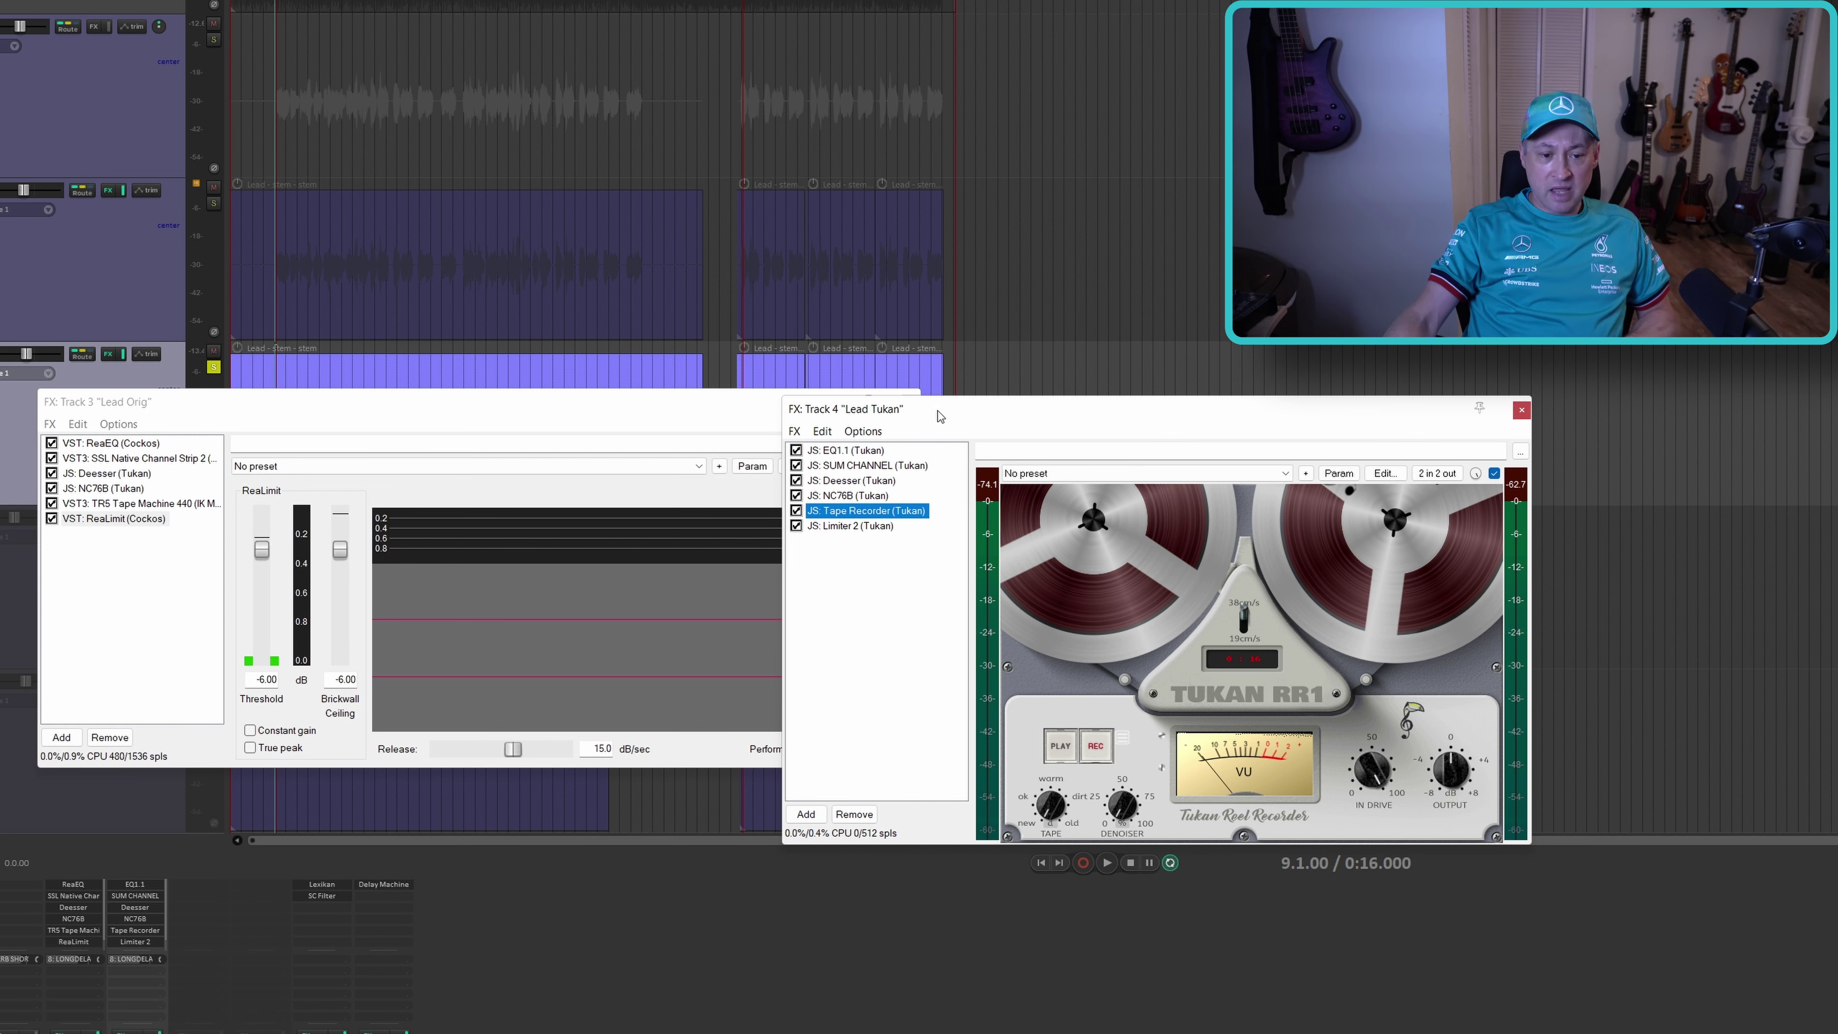
{"action": "left_click", "coordinate": [877, 526]}
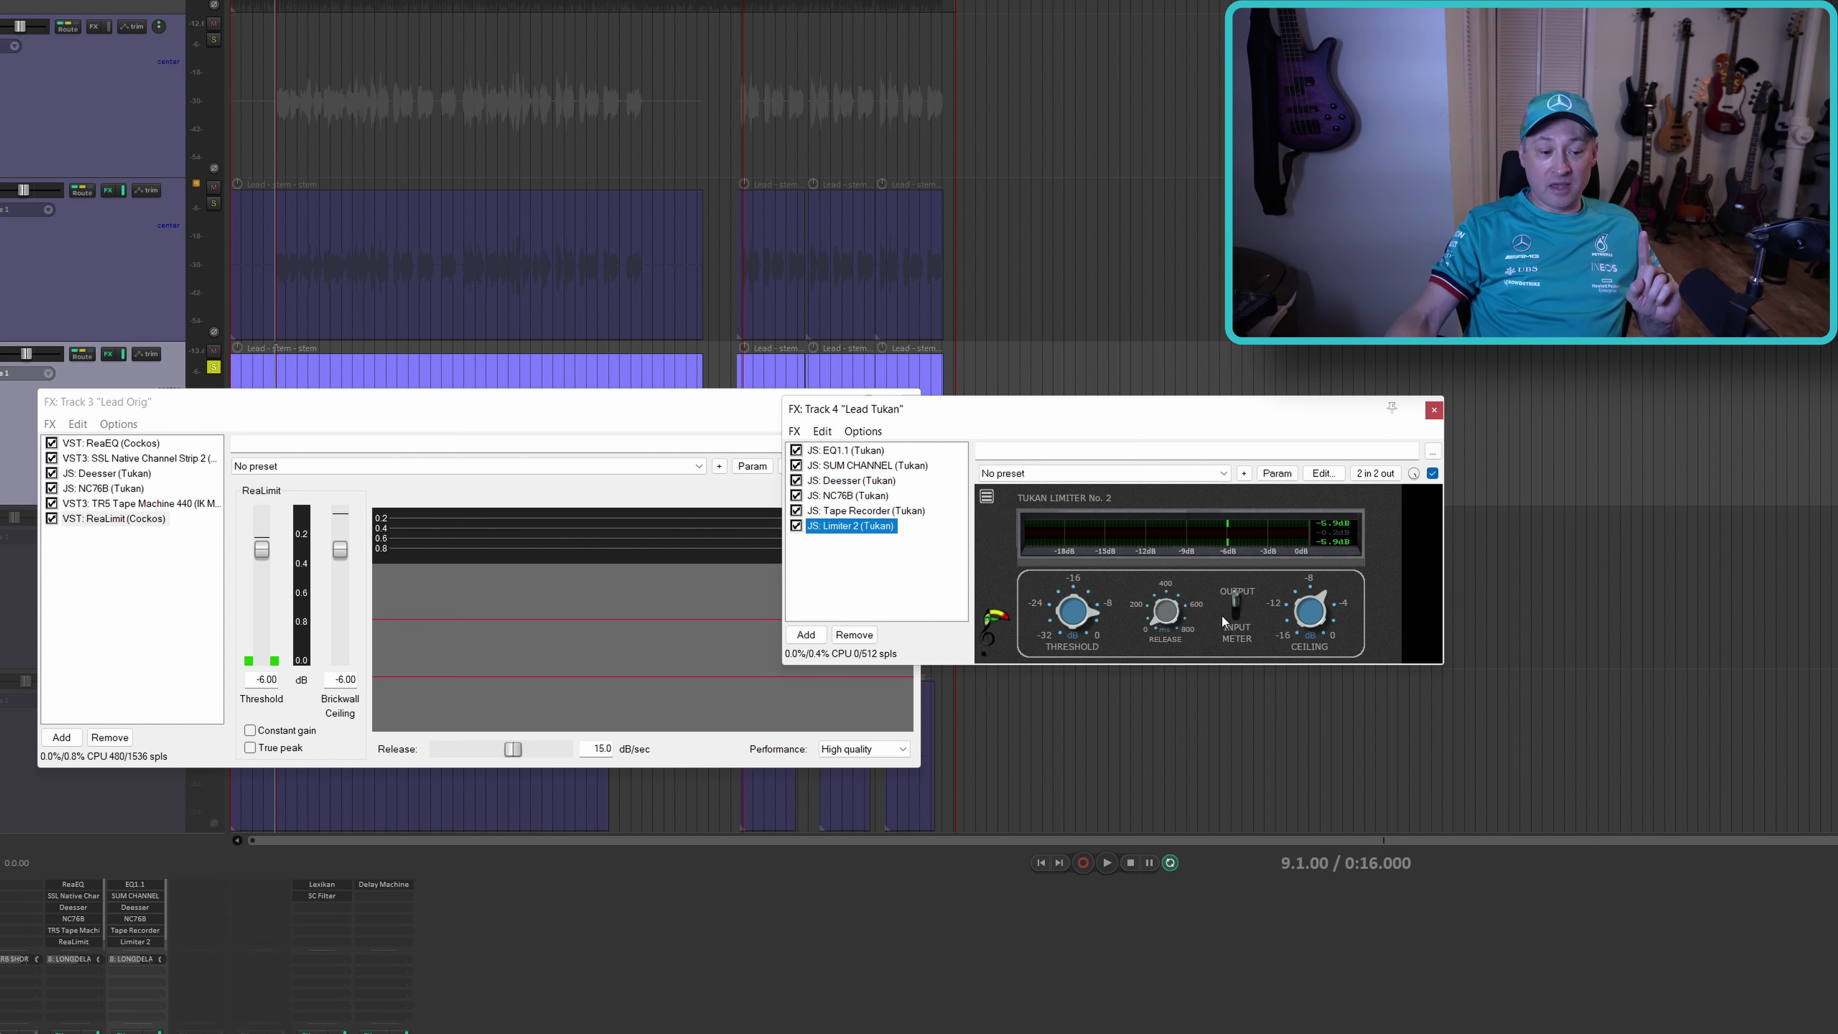
{"action": "left_click", "coordinate": [1433, 409]}
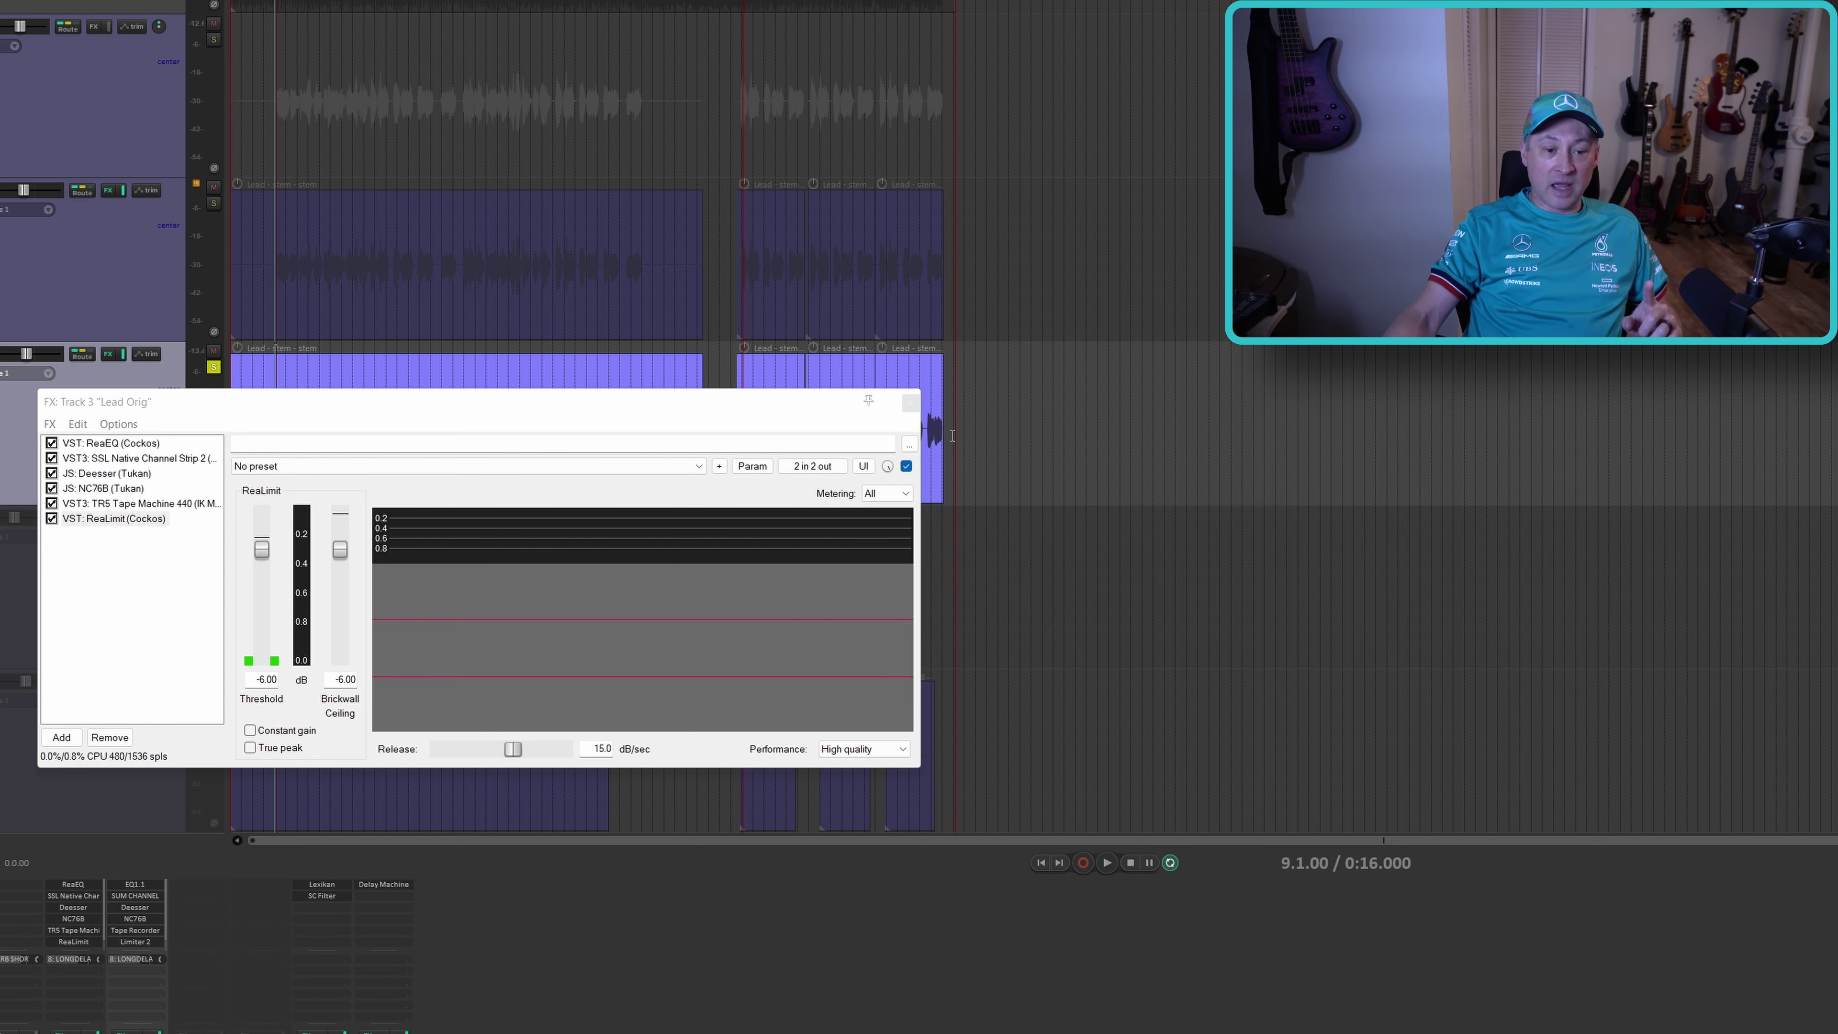
{"action": "left_click", "coordinate": [908, 402]}
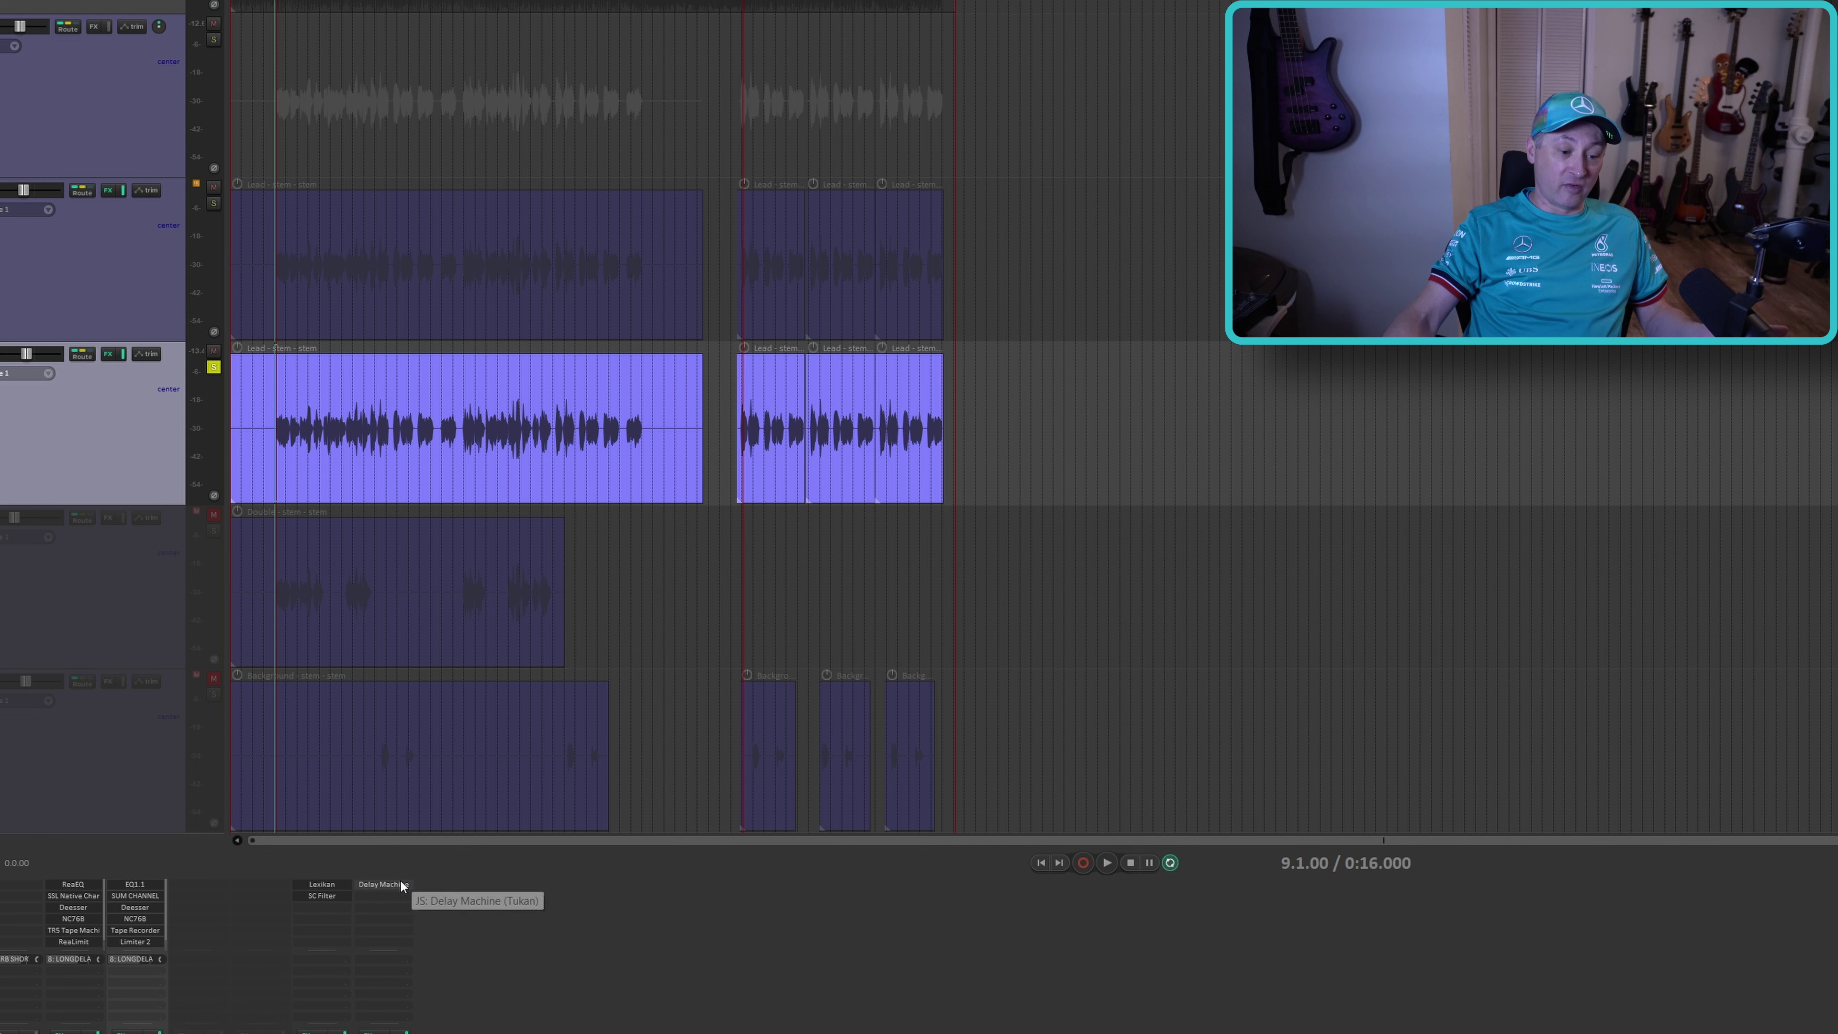
Inspect Delay Machine on the LONGDELAY track, and Lexikan and SC Filter on the VERB SHORT track
{"action": "left_click", "coordinate": [384, 884]}
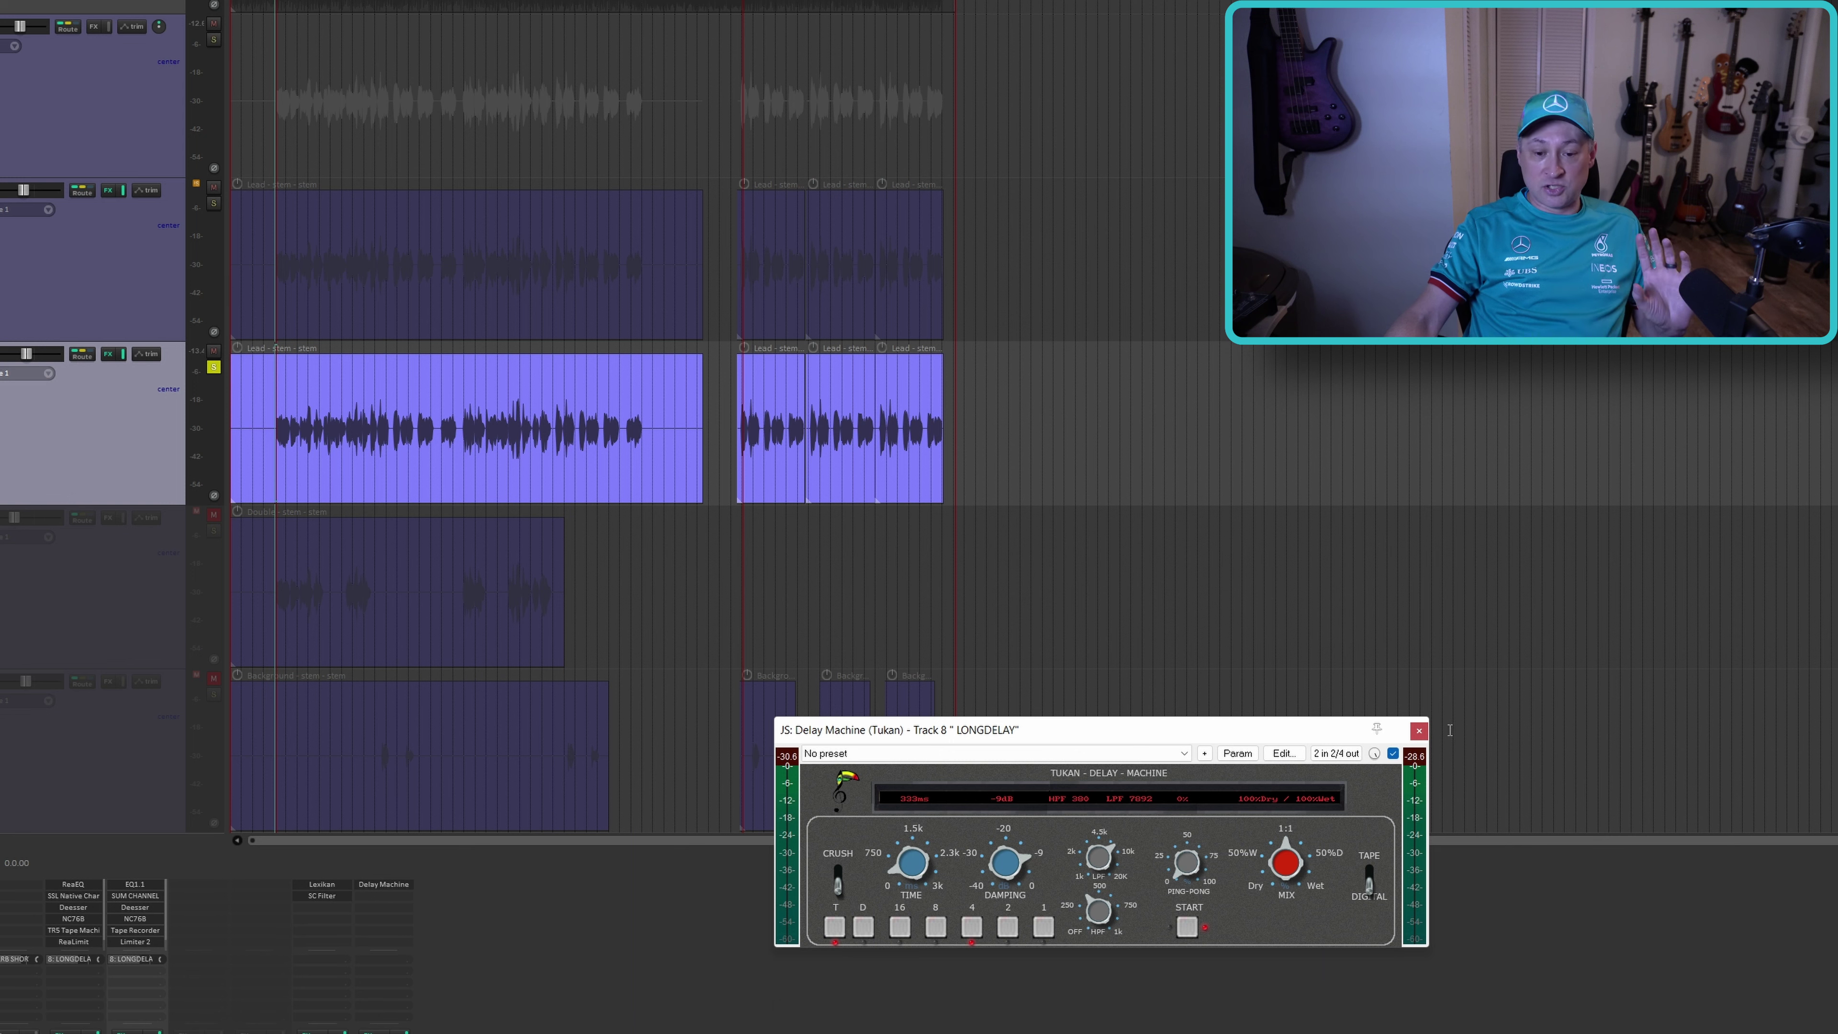
{"action": "left_click", "coordinate": [1418, 730]}
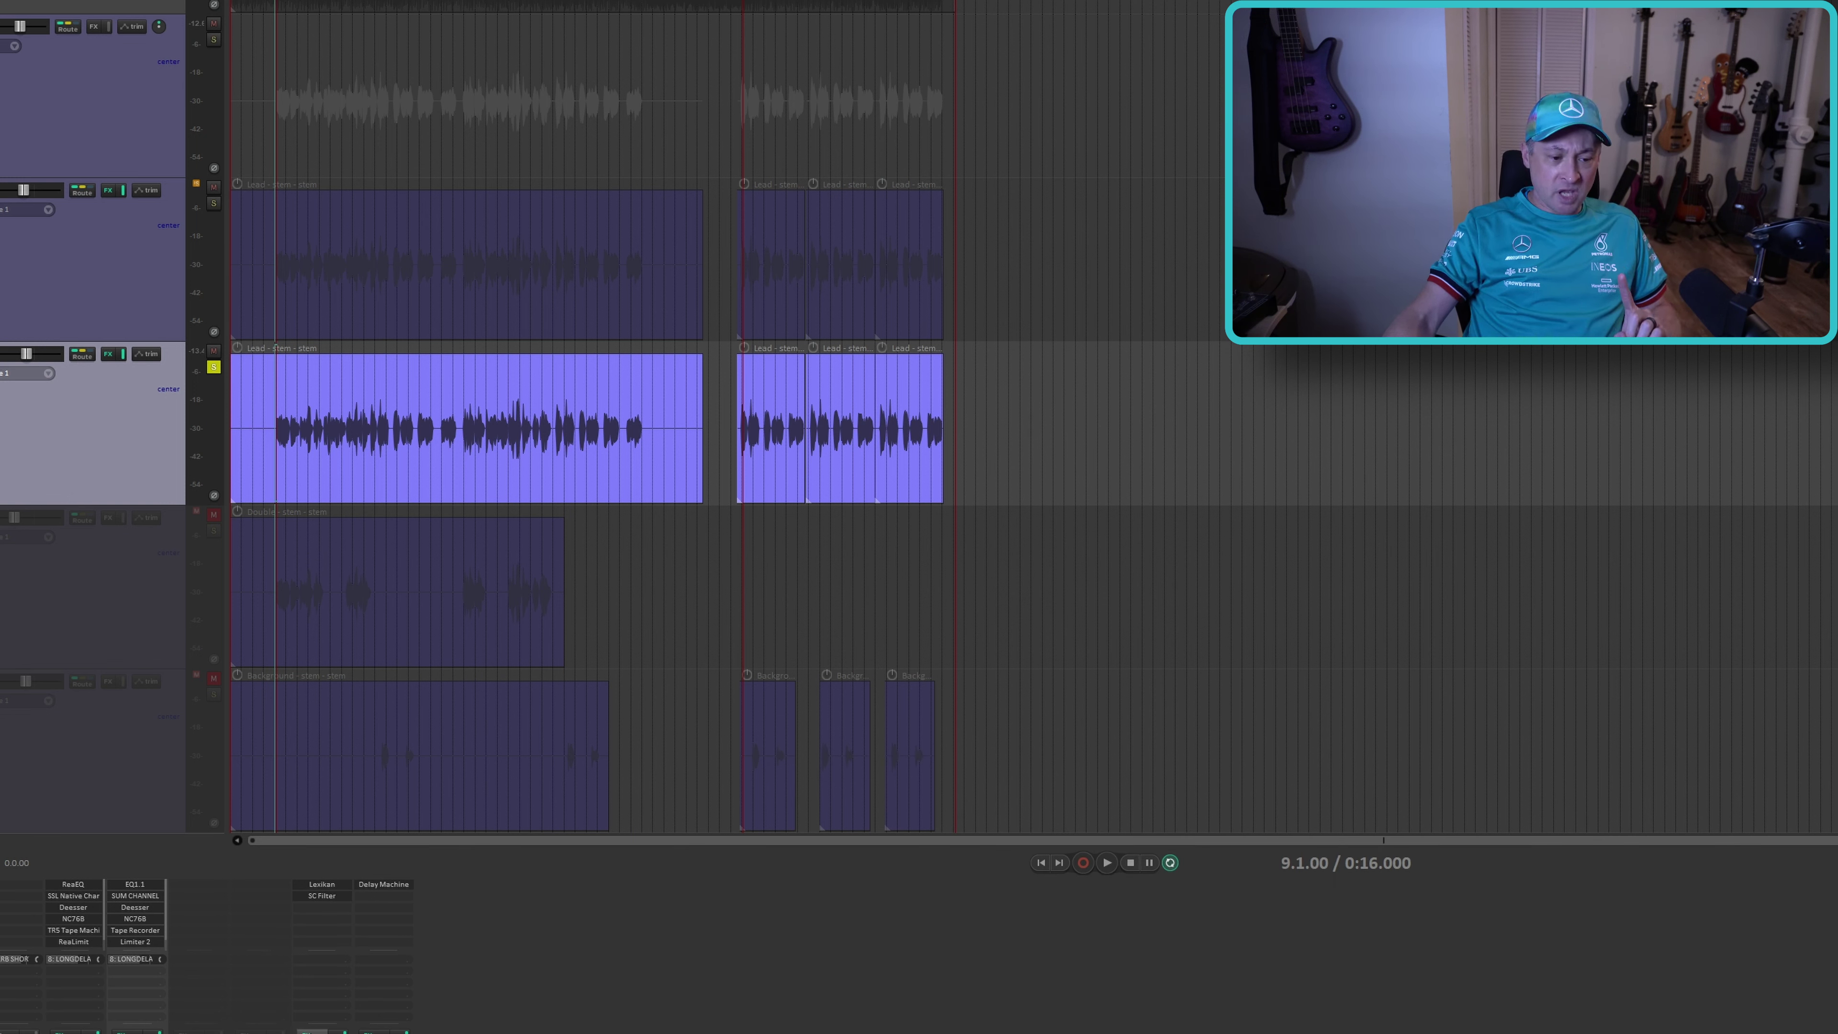
{"action": "left_click", "coordinate": [312, 1031]}
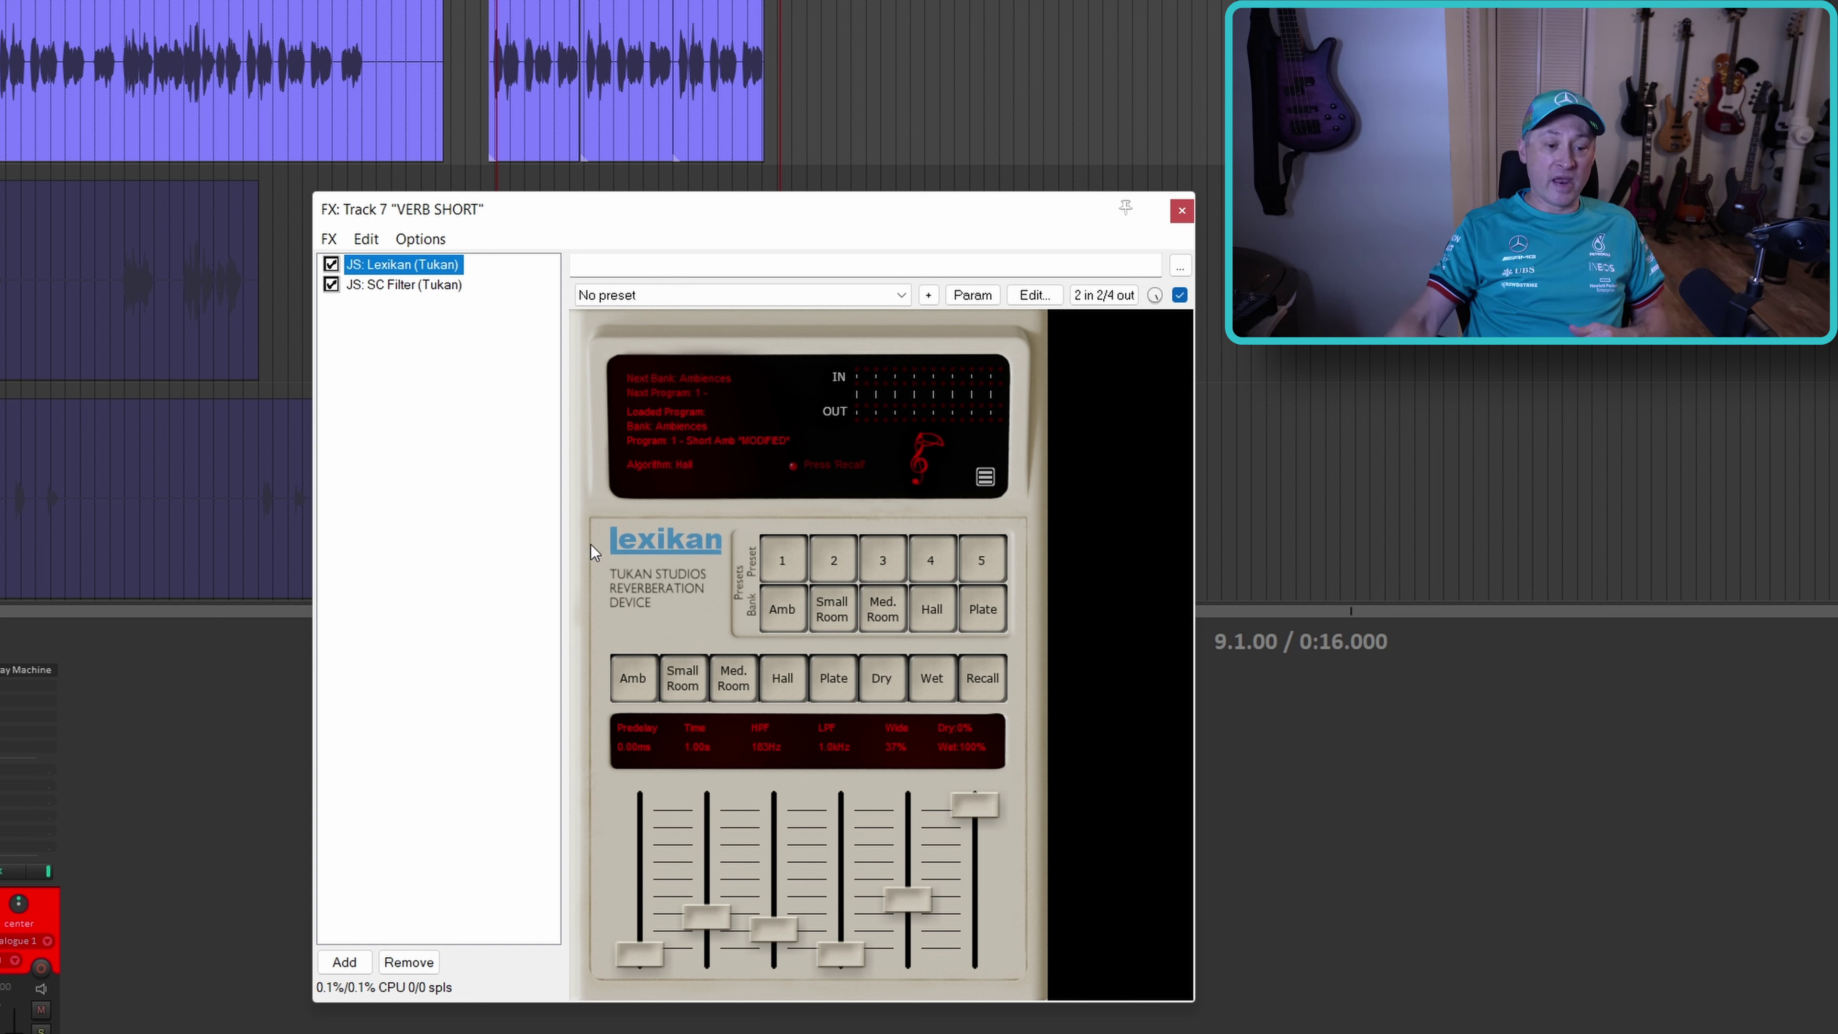
{"action": "left_click", "coordinate": [392, 286]}
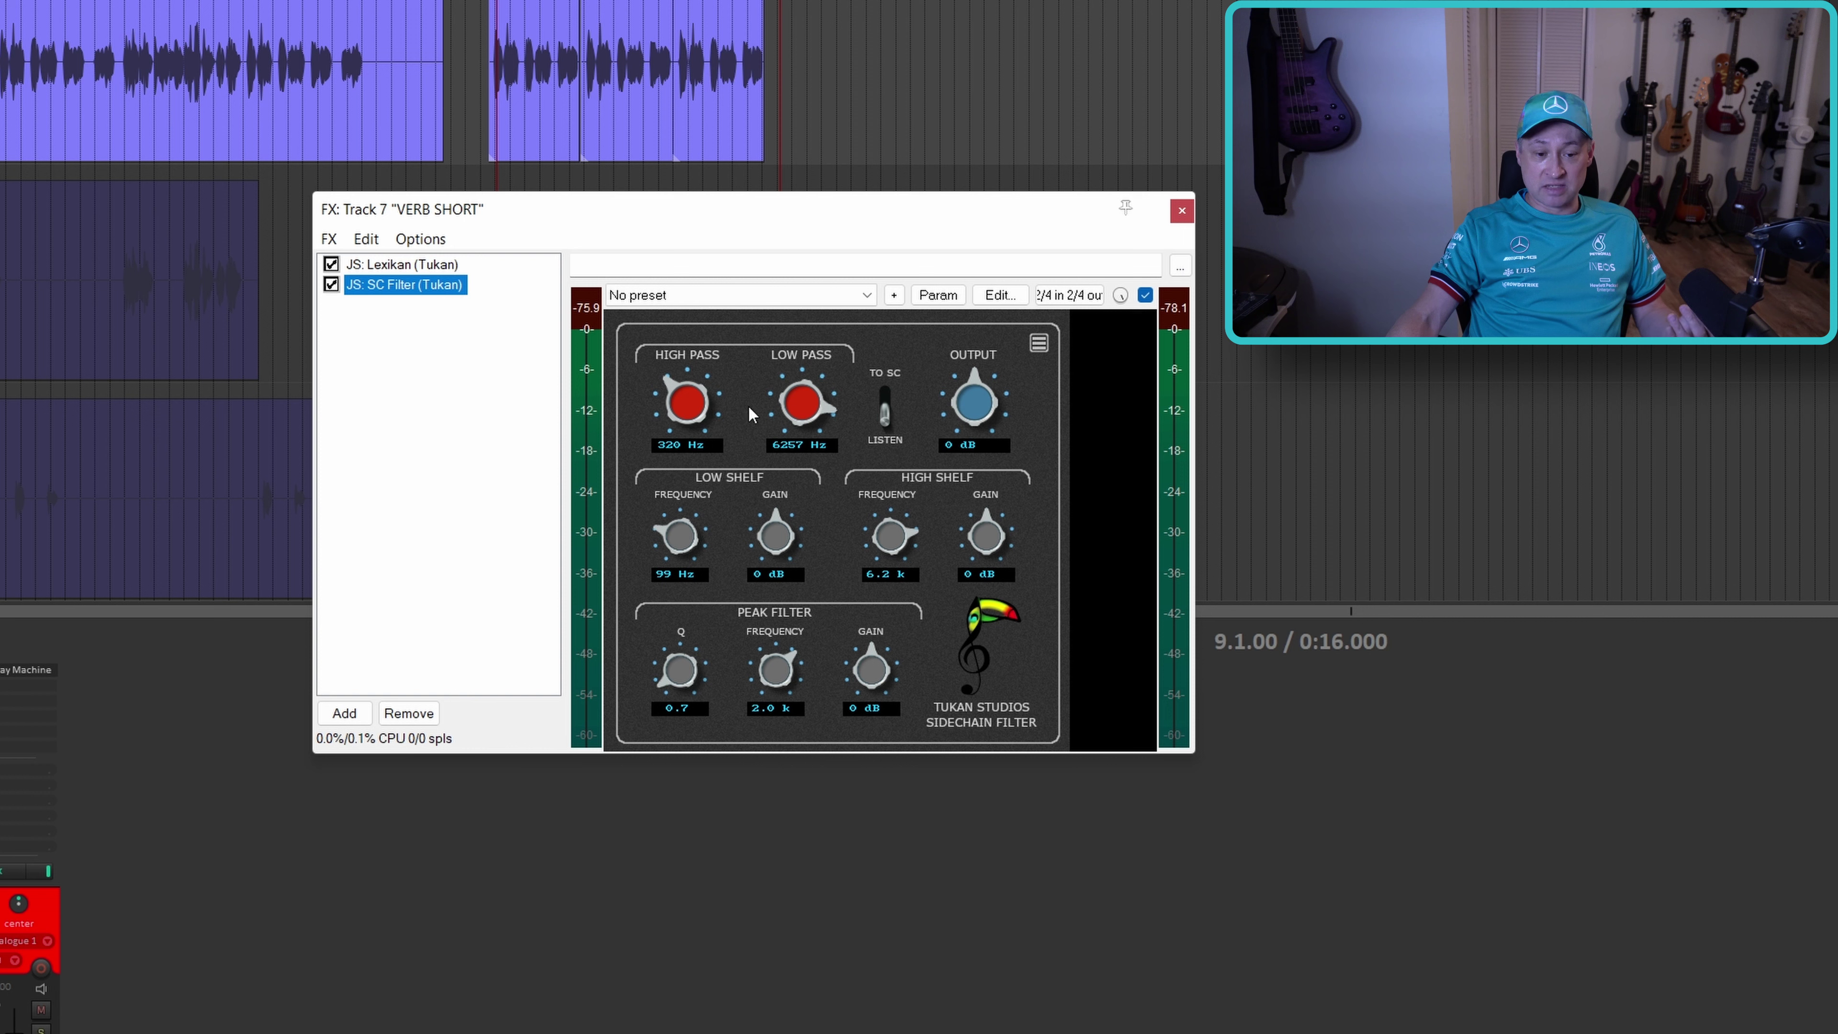